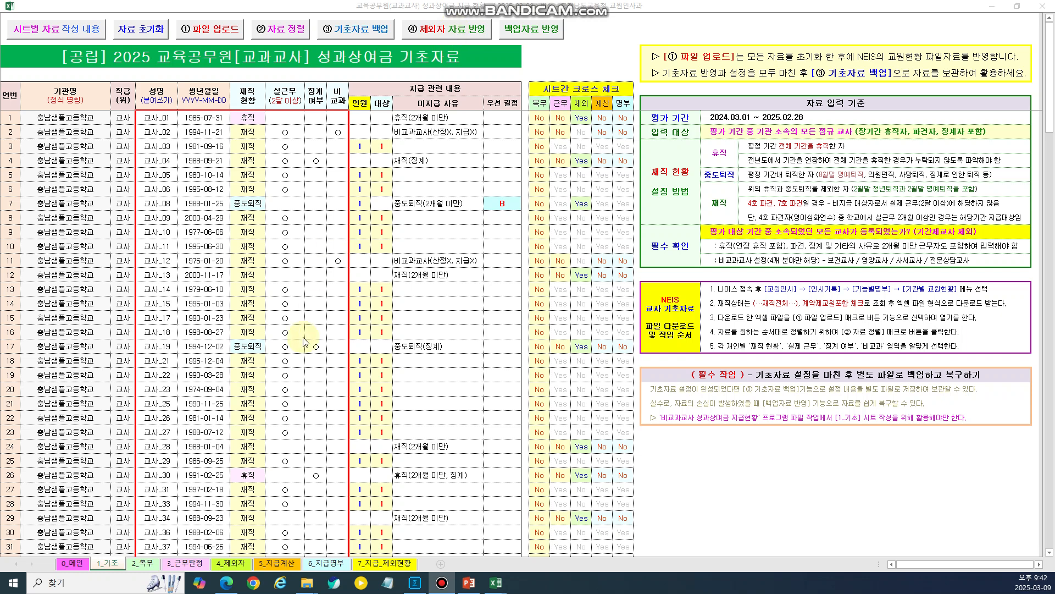
Step: Look over the 4_제외자 and 1_기초 sheets and open the 2_복무 sheet
left_click(229, 563)
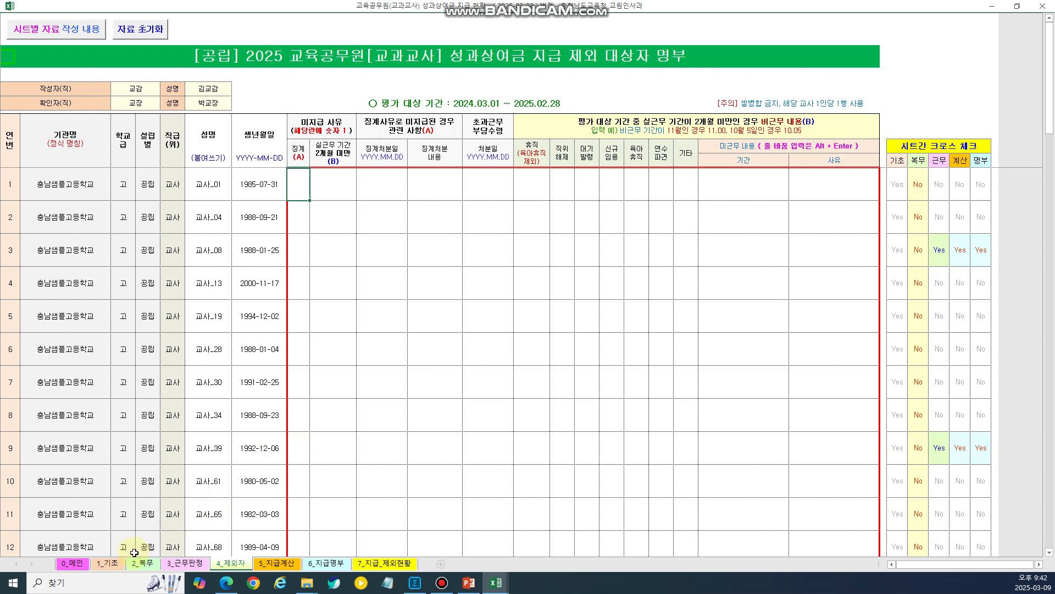
left_click(116, 563)
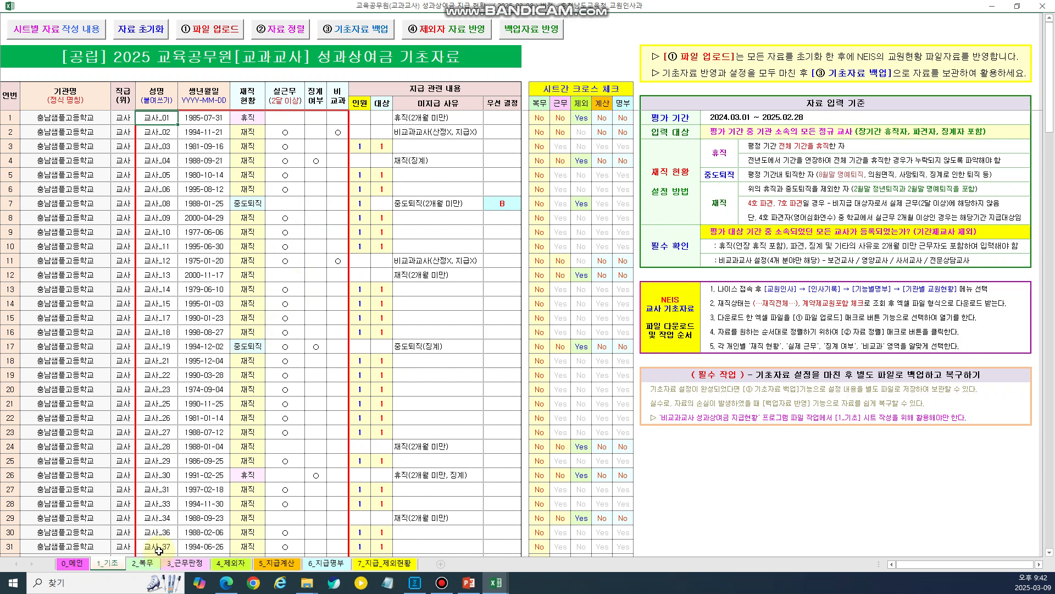
left_click(144, 563)
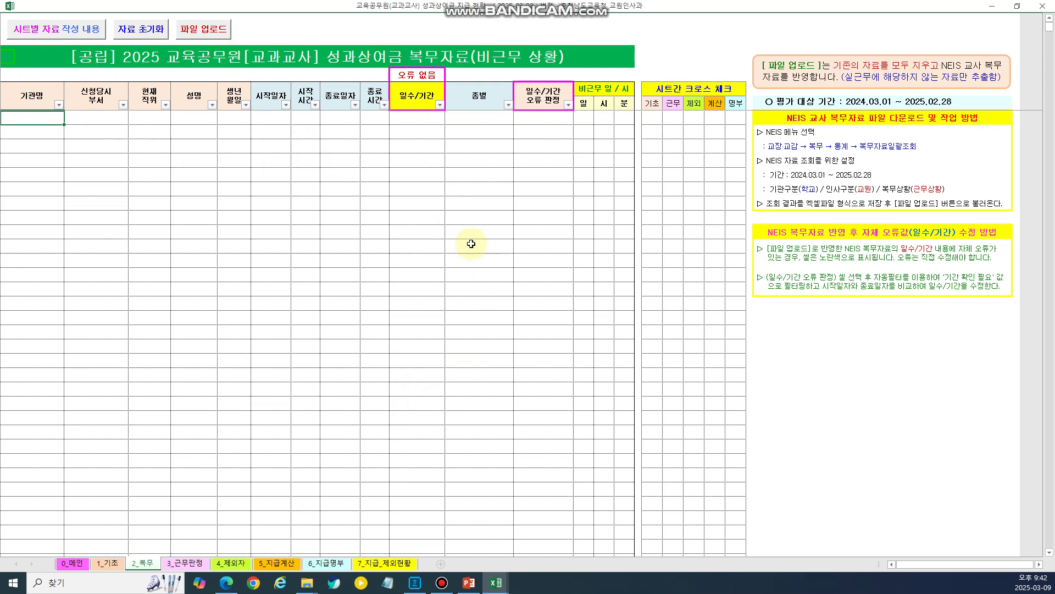
Step: Try to upload the file 충남샘플고_교원현황.xlsx as the duty data of the 2_복무 sheet
left_click(212, 40)
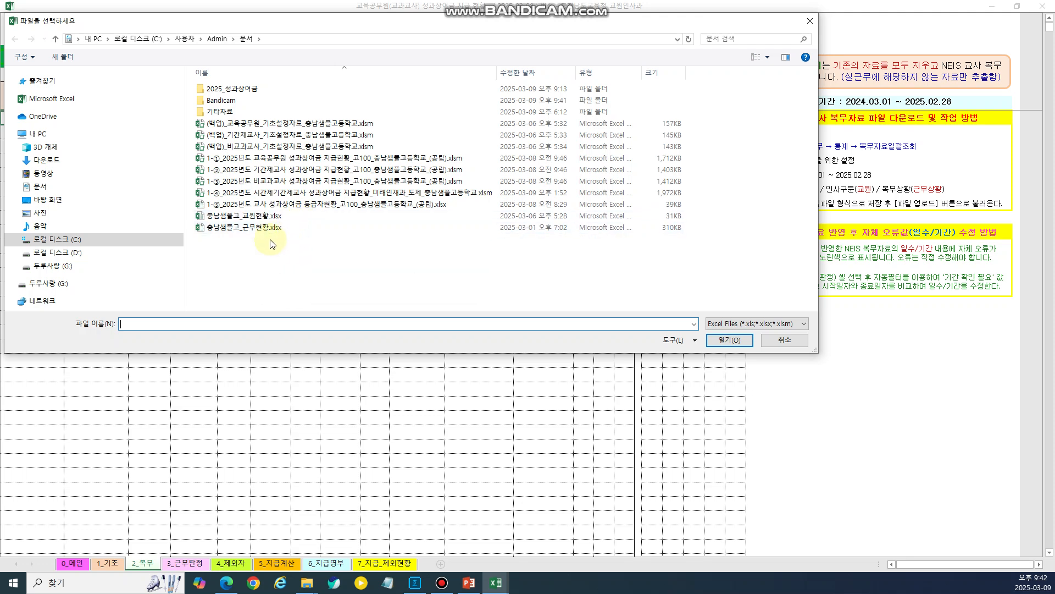
left_click(258, 218)
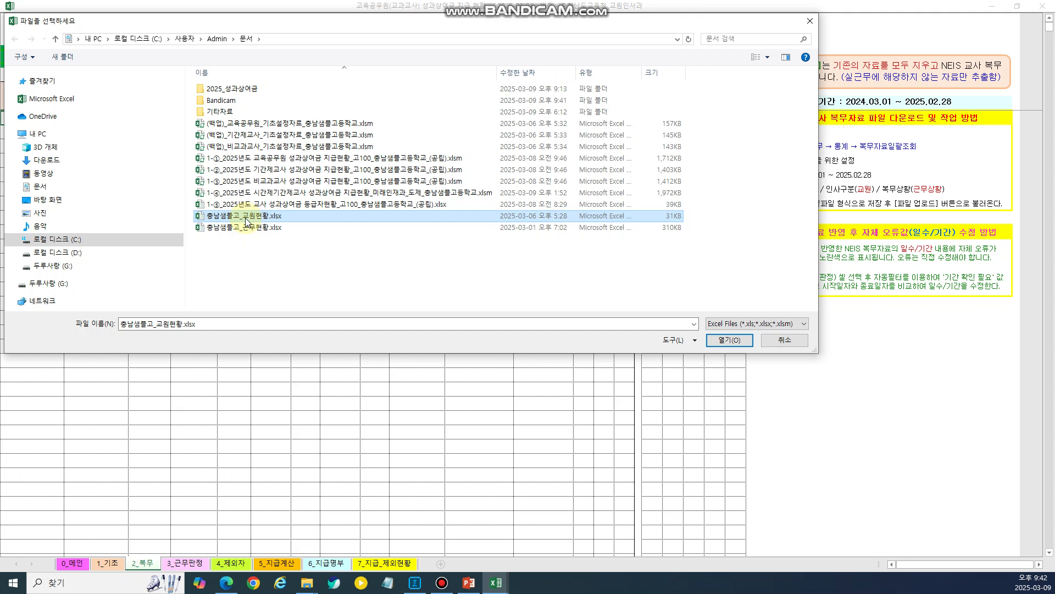
left_click(729, 341)
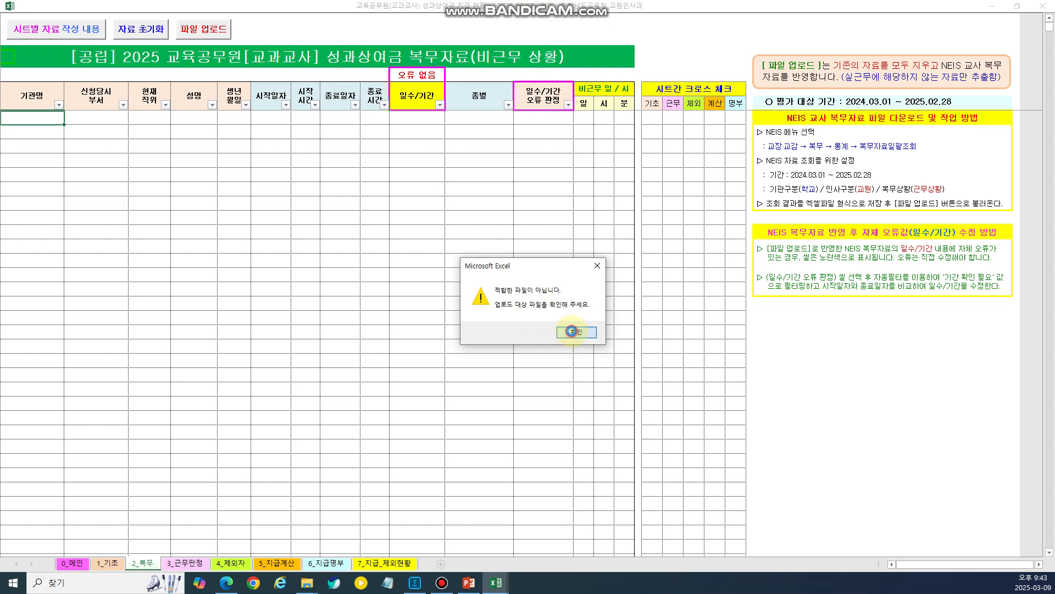
left_click(575, 331)
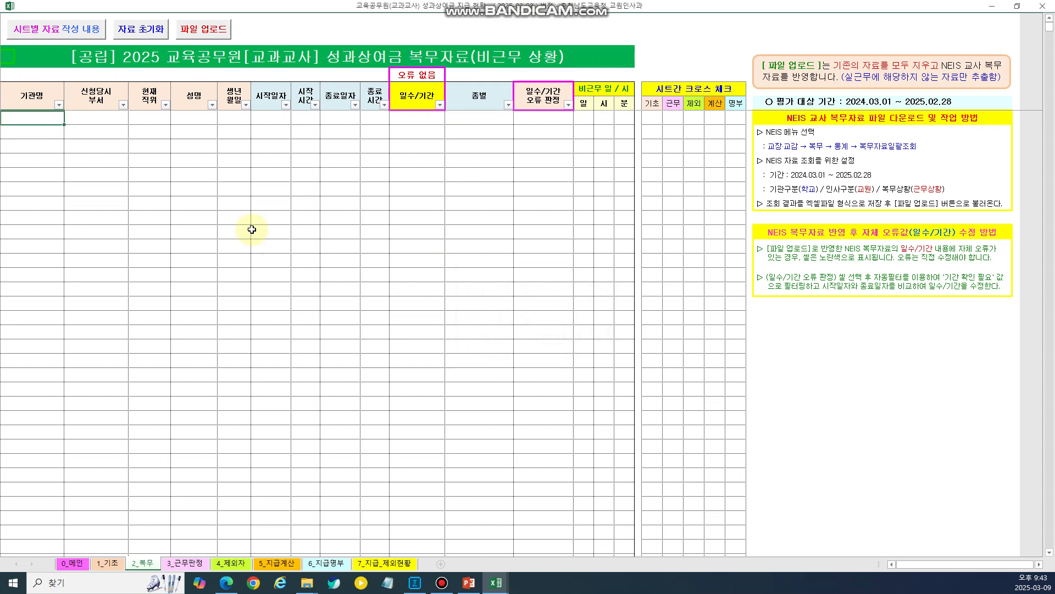
Step: Try to upload the backup file (백업)_교육공무원_기초설정자료_충남샘플고등학교.xlsm as the duty data
left_click(199, 38)
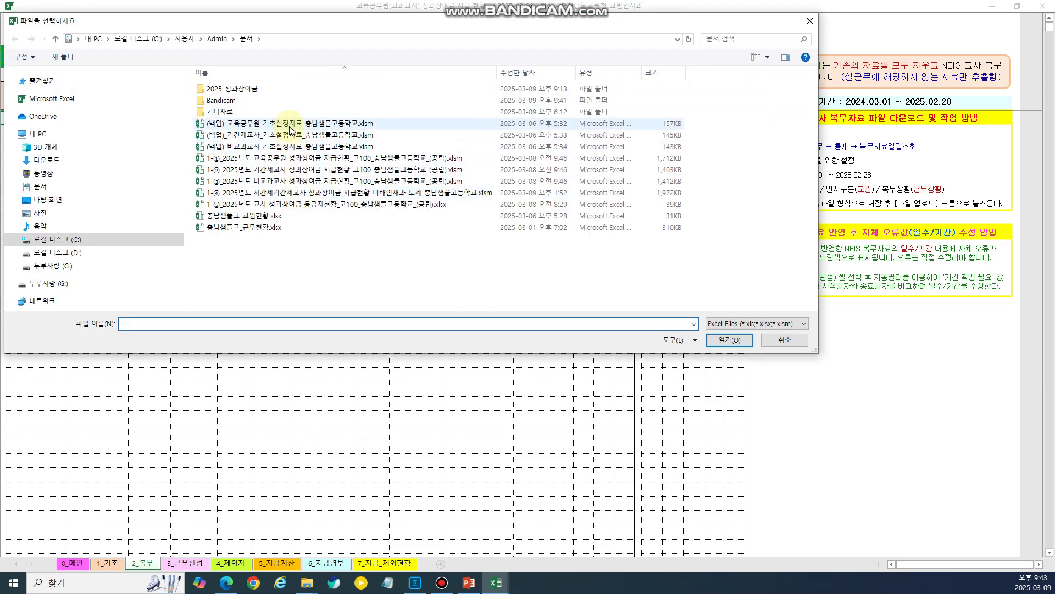
left_click(292, 123)
left_click(716, 338)
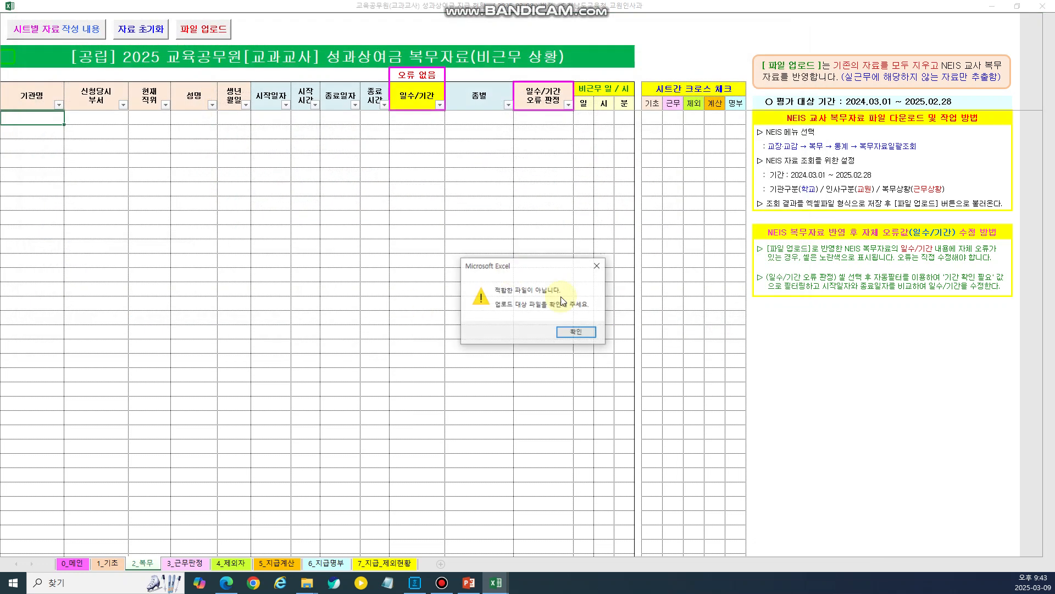
left_click(562, 334)
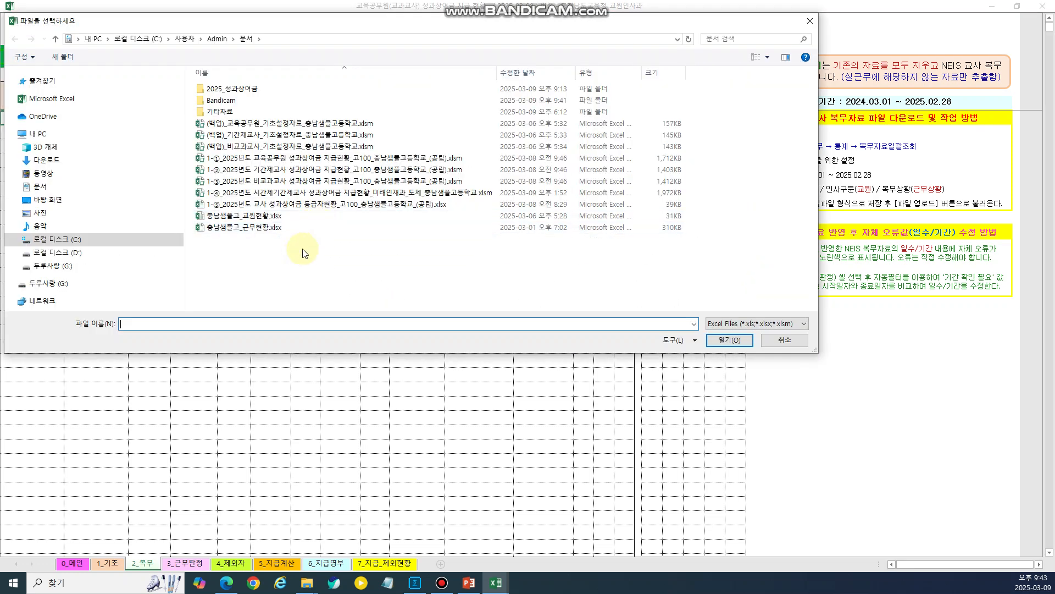
Step: Upload the file 충남샘플고_근무현황.xlsx into the 2_복무 sheet as the duty data
left_click(260, 228)
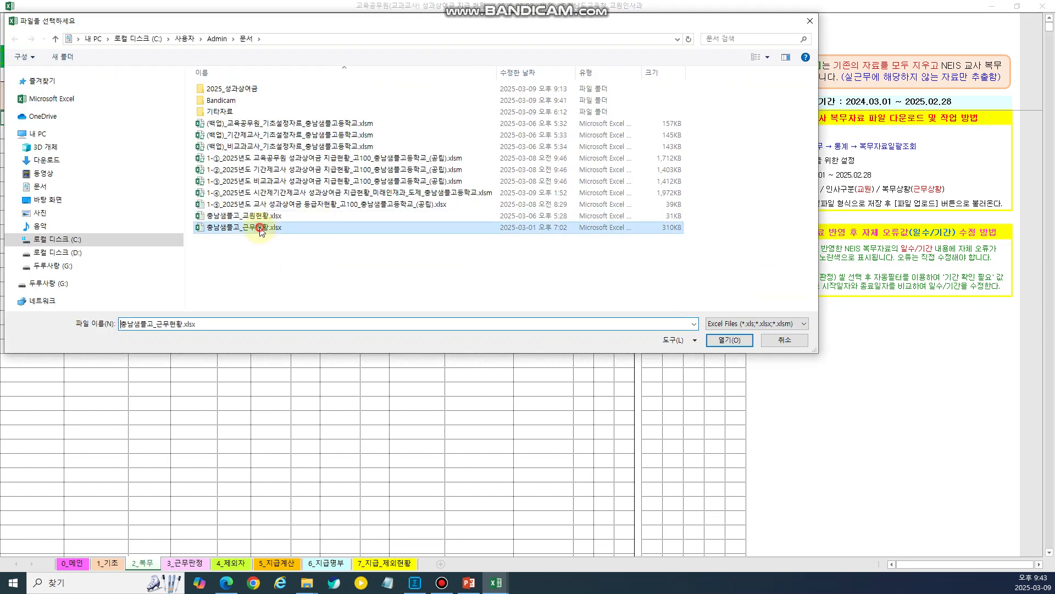
left_click(727, 339)
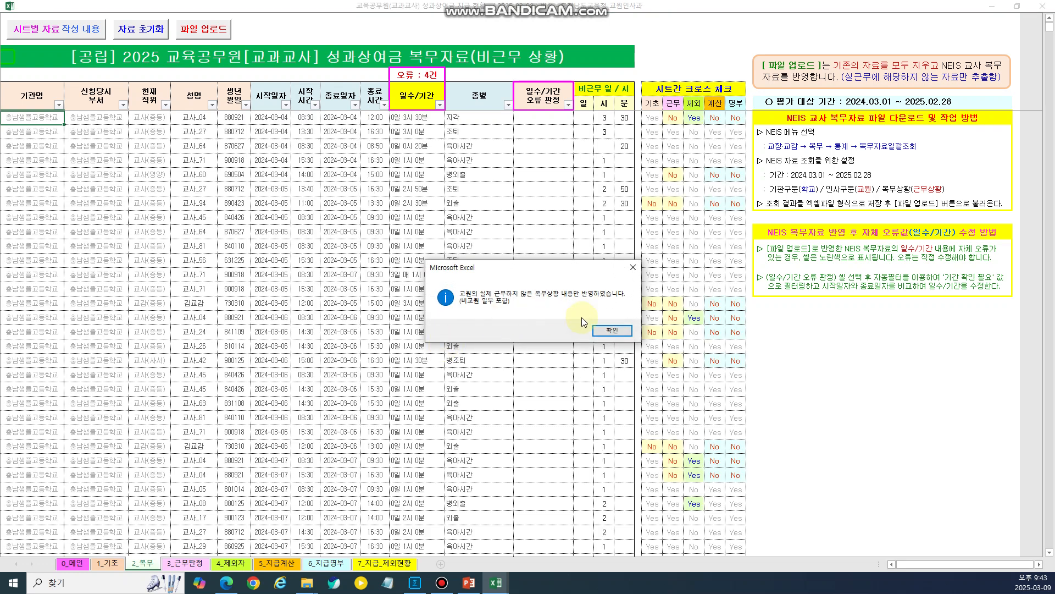
left_click(605, 330)
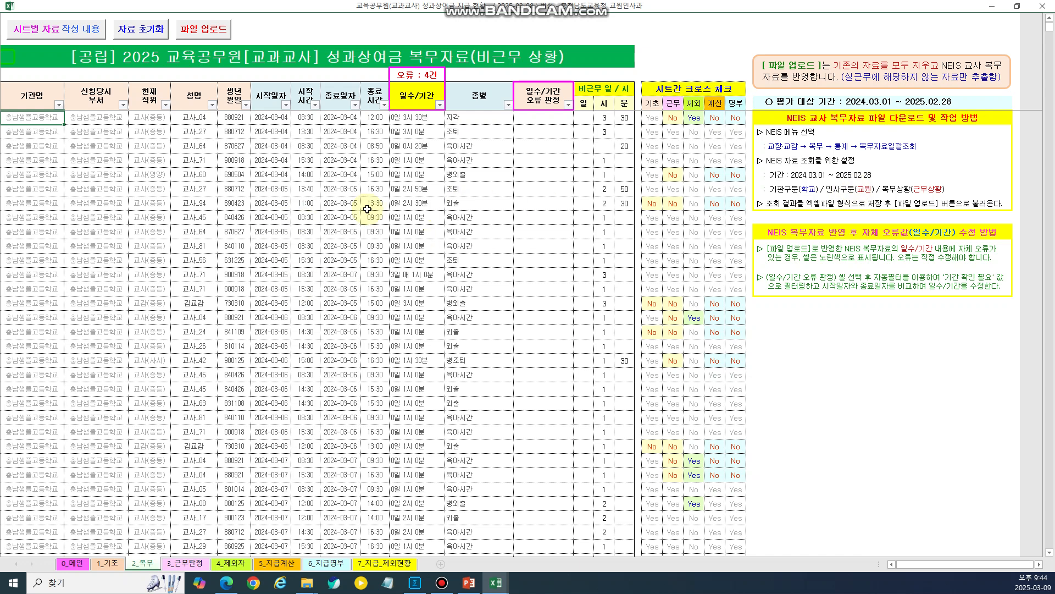
Step: Examine the kinds of absence offered as filter values in the 종별 column without filtering
mouse_move(1049, 28)
left_mouse_down()
mouse_move(1039, 397)
mouse_move(1049, 554)
mouse_move(1050, 29)
left_mouse_up()
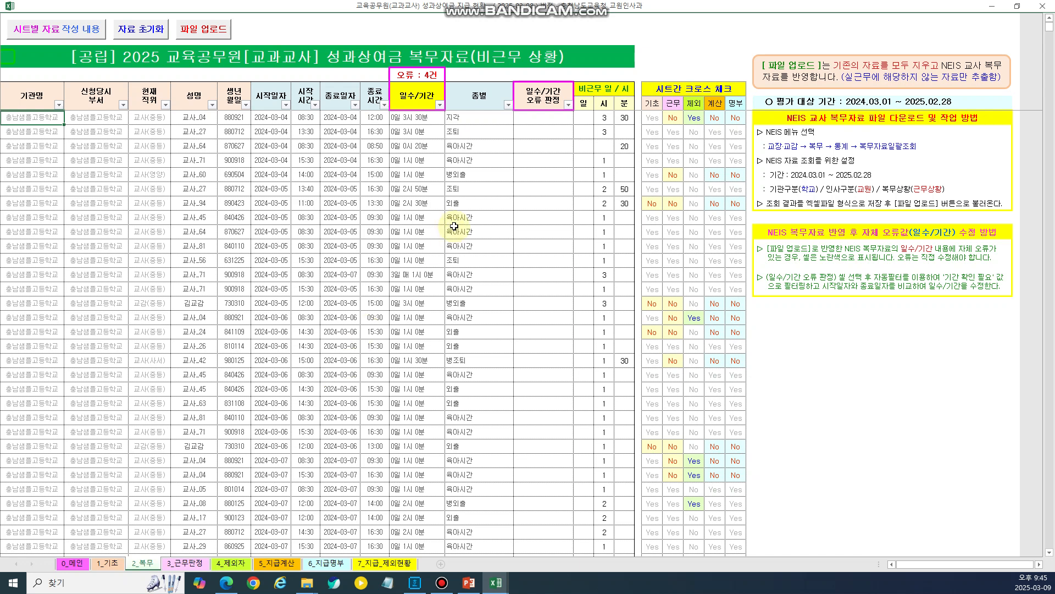
left_click(508, 106)
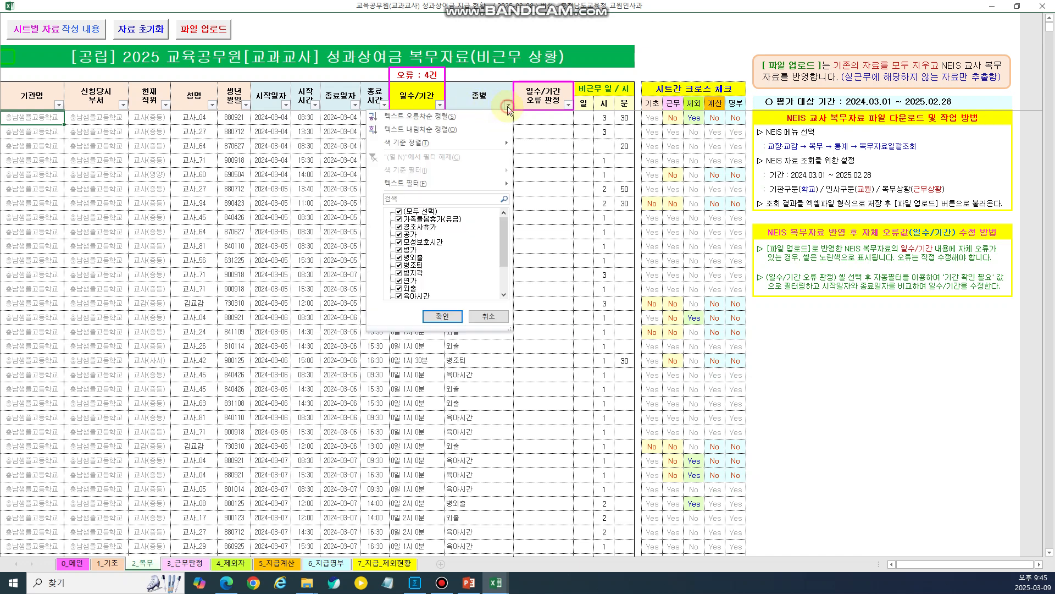
mouse_move(504, 228)
left_mouse_down()
mouse_move(508, 259)
mouse_move(505, 213)
left_mouse_up()
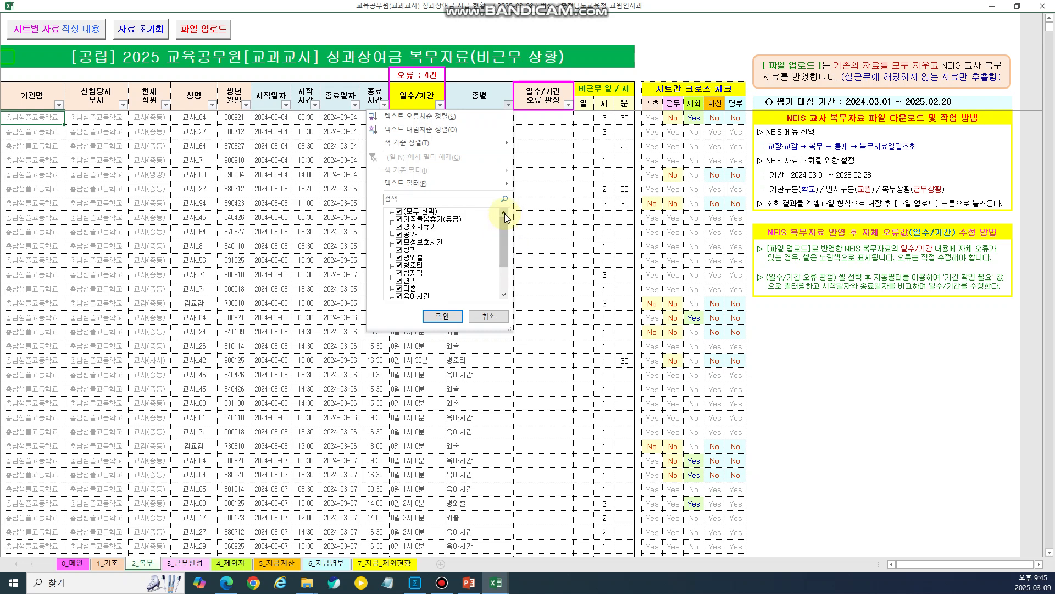
left_click(490, 317)
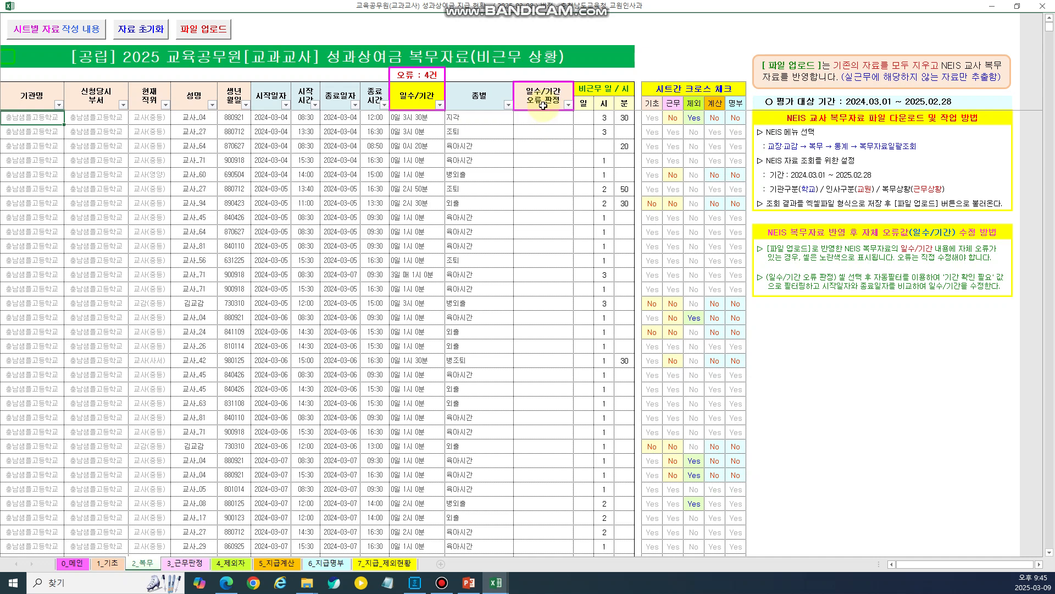
Step: Filter the 일수/기간 오류 판정 column to show only the 기간 확인 필요 rows
left_click(568, 105)
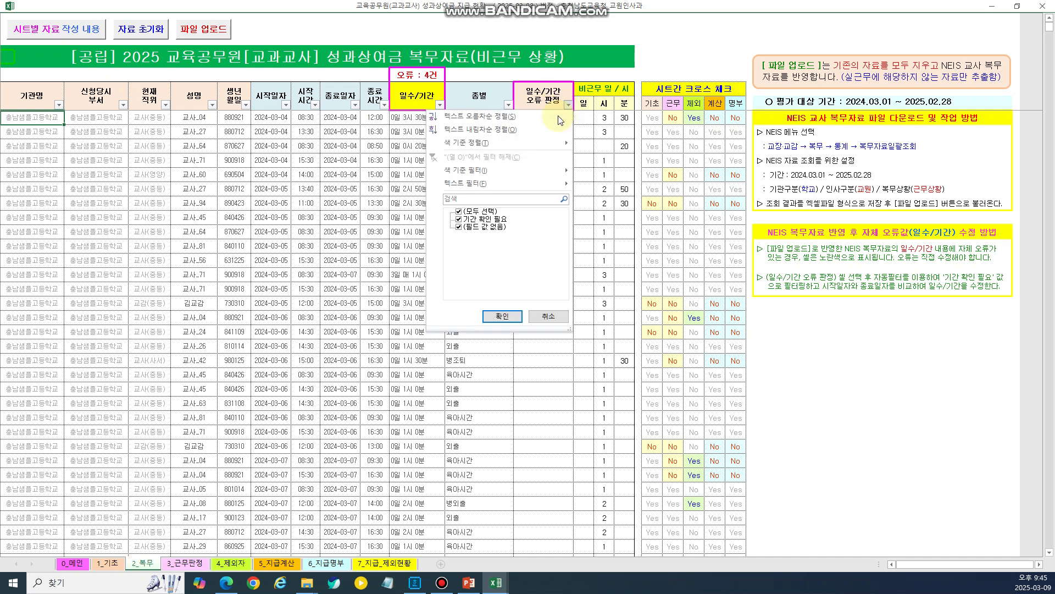
left_click(472, 226)
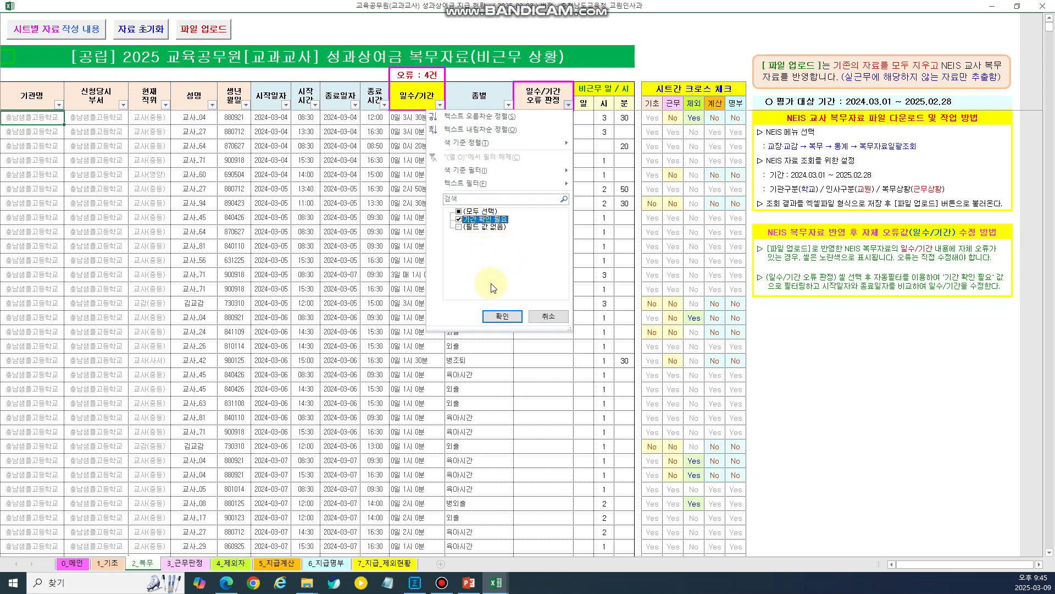
left_click(501, 316)
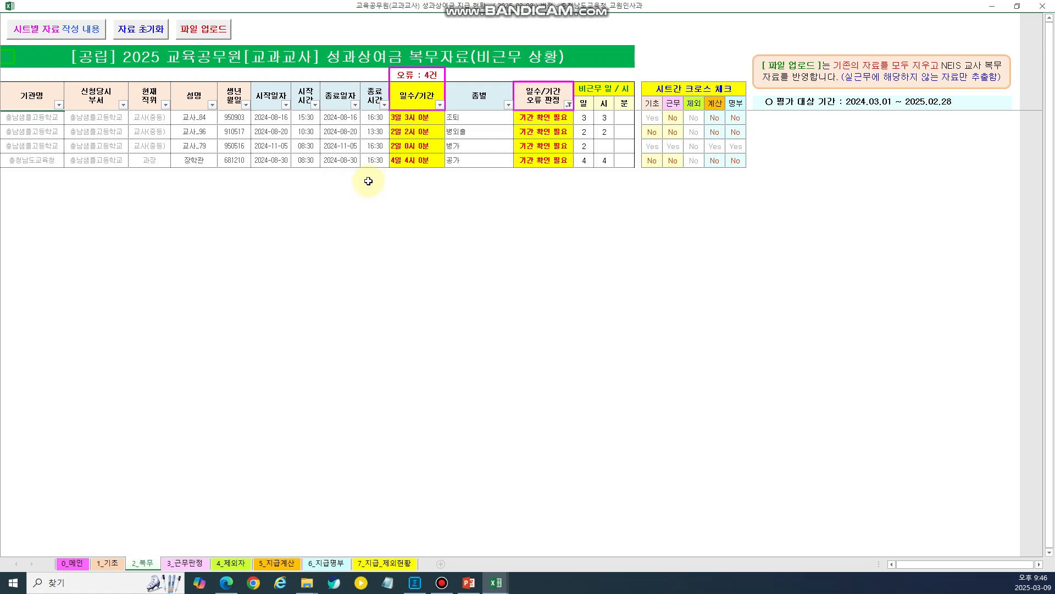
Step: Compare the start and end dates and times with the 일수/기간 entries in the filtered error rows
left_click(282, 120)
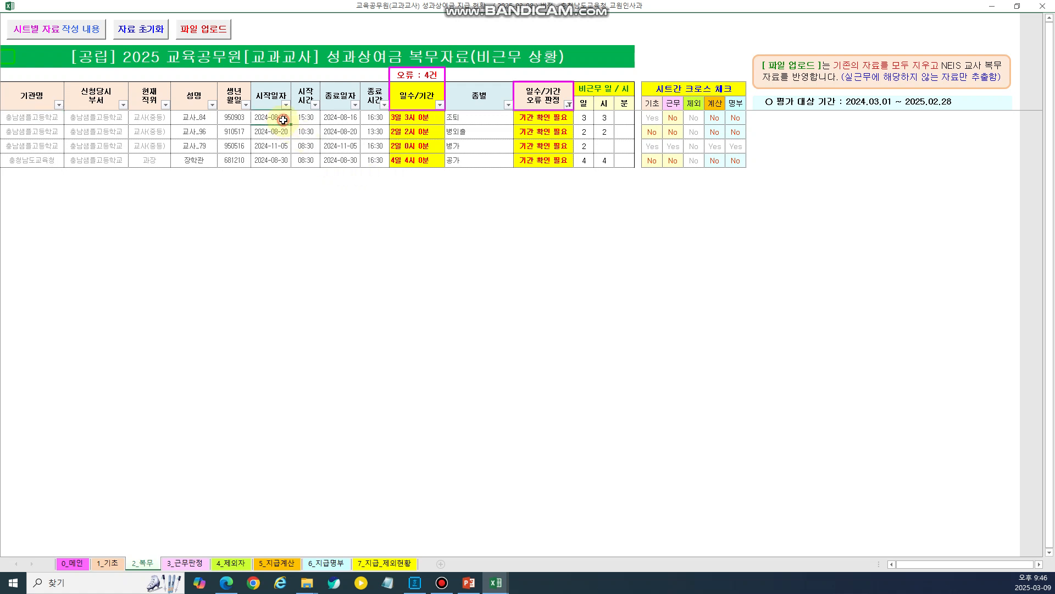
left_click(333, 120)
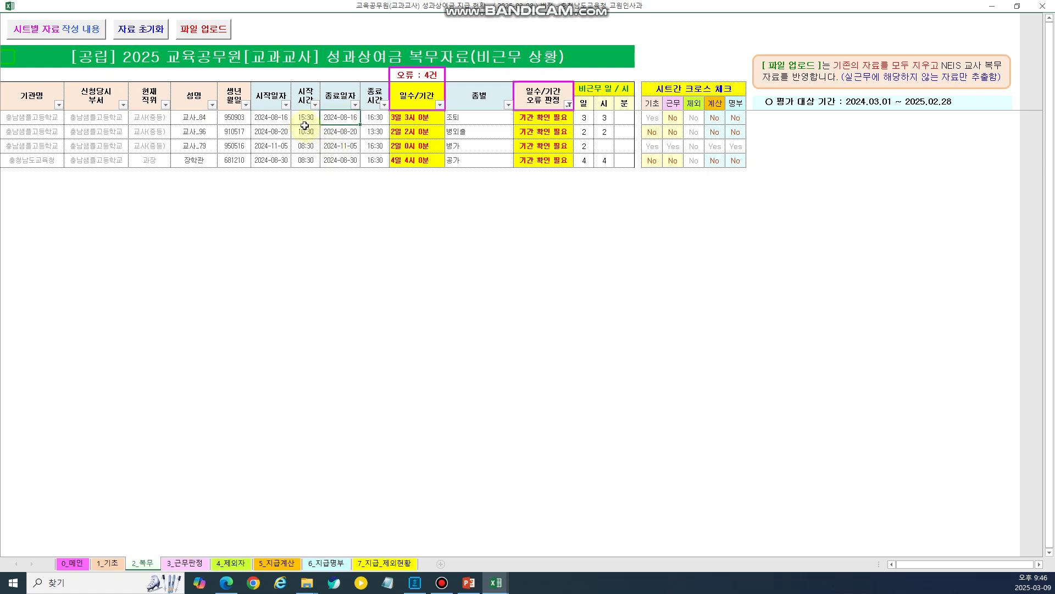
left_click(399, 120)
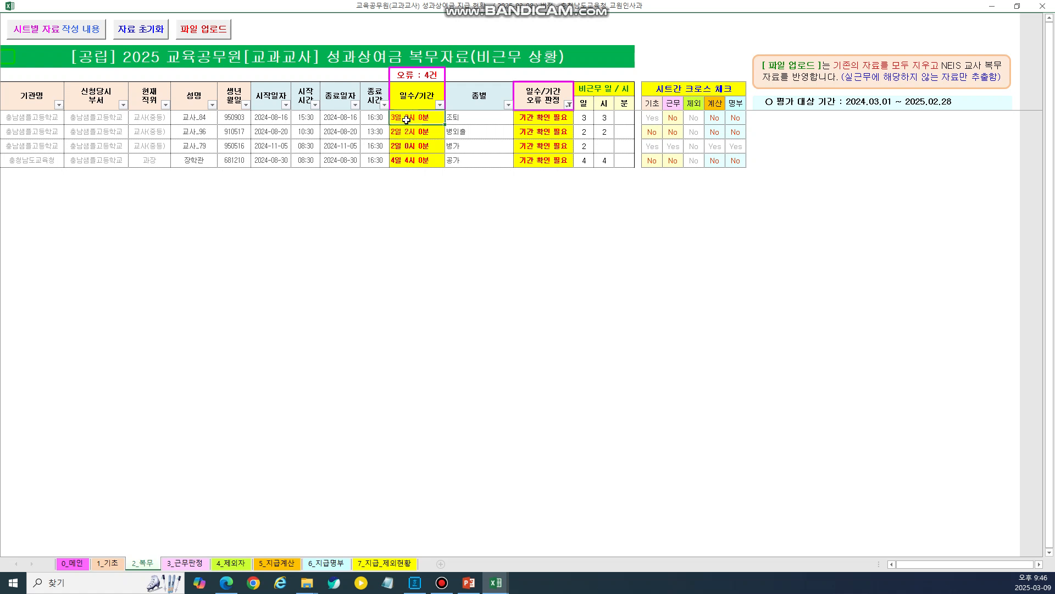
left_click(403, 159)
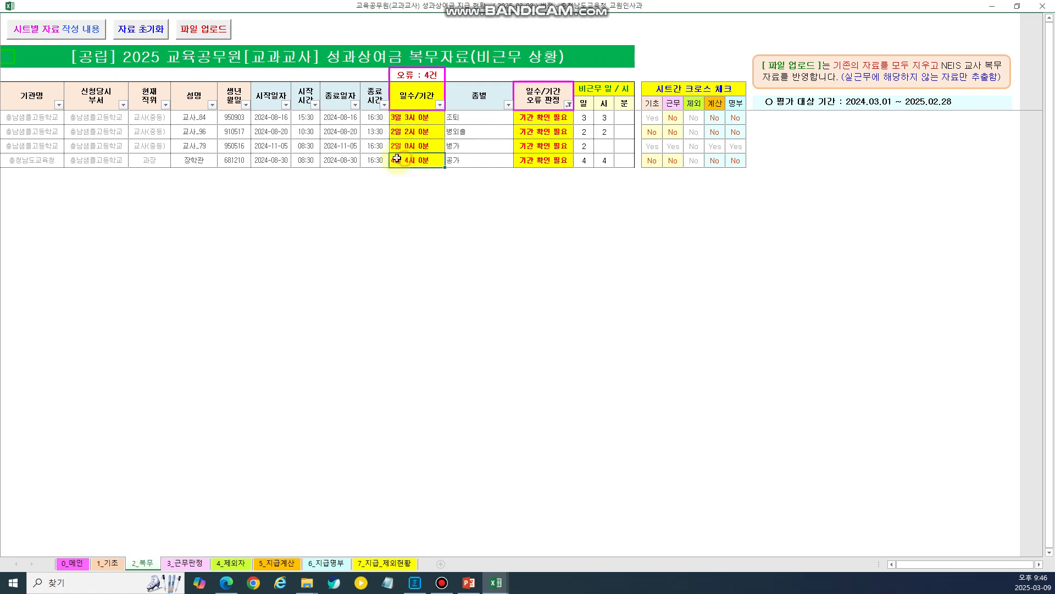
left_click(286, 134)
left_click(347, 129)
left_click(257, 144)
left_click(283, 160)
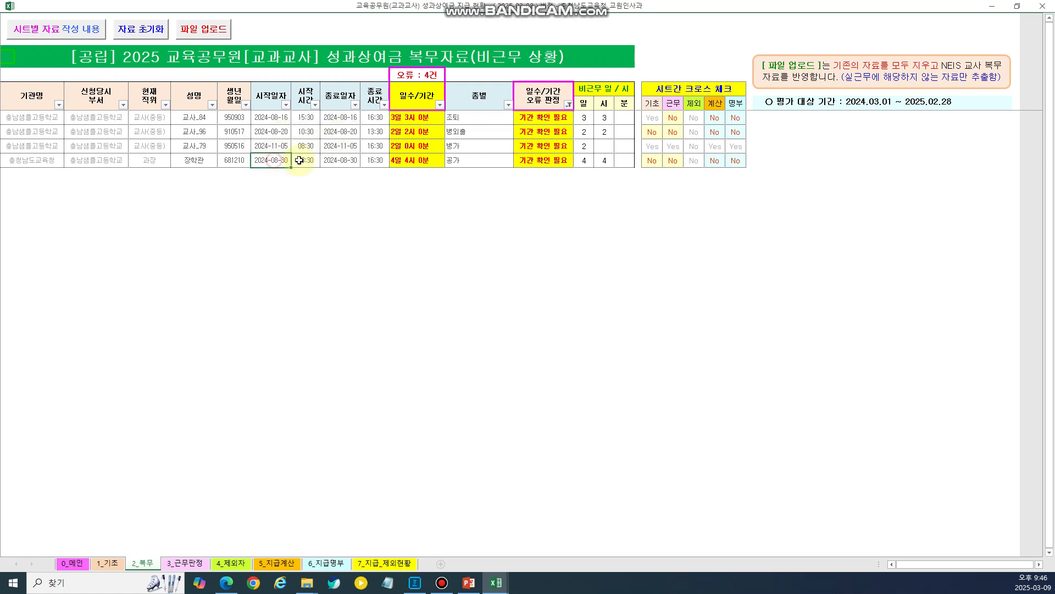
left_click(342, 160)
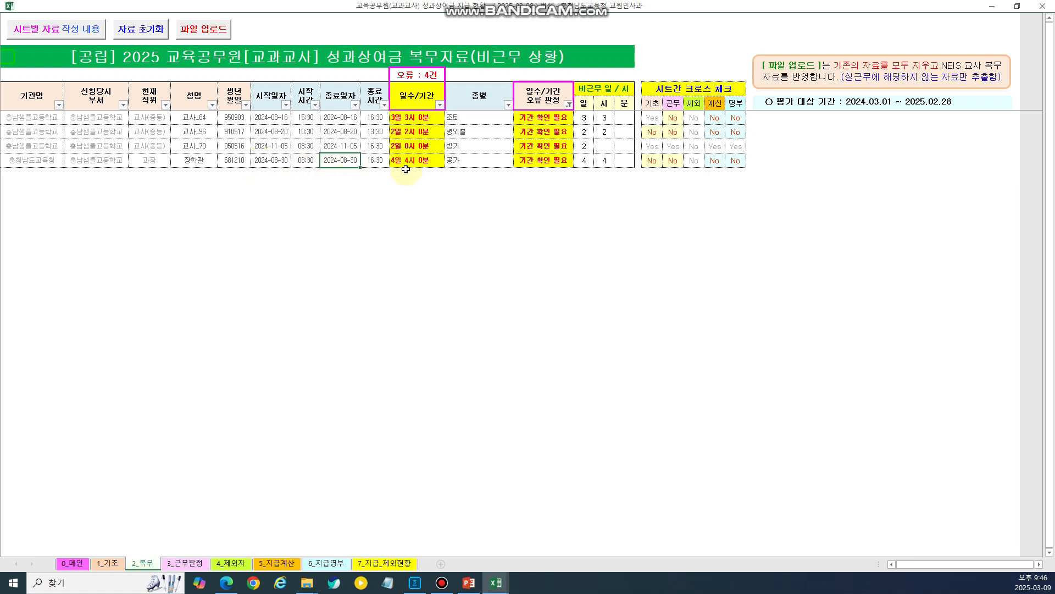
Step: Correct the 일수/기간 of the 2024-08-16 조퇴 record to 0일 1시 0분
left_click(397, 118)
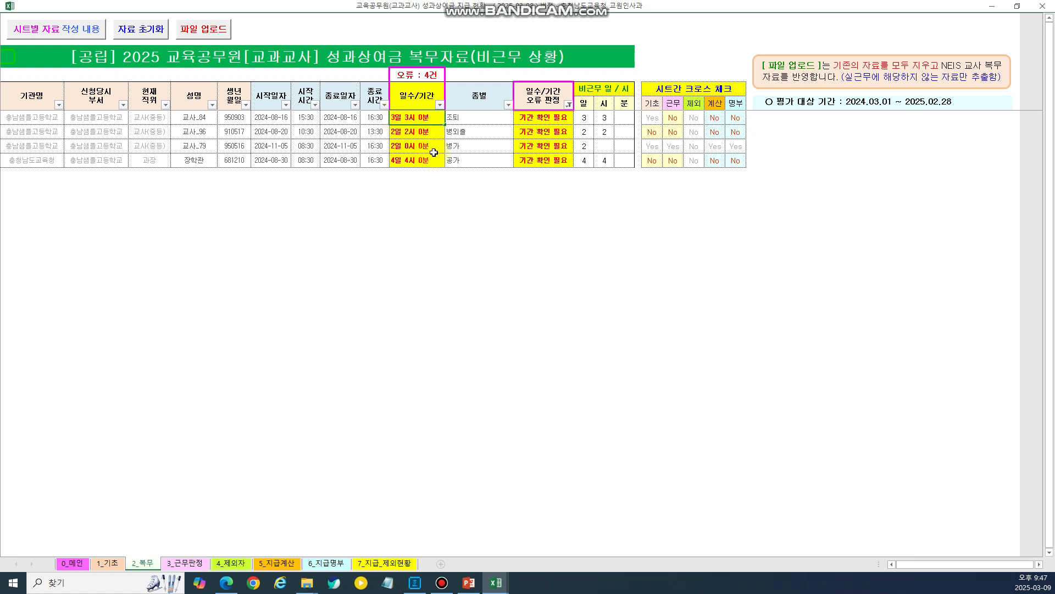
key("Delete")
type("0")
key("Delete")
type("1")
key("Return")
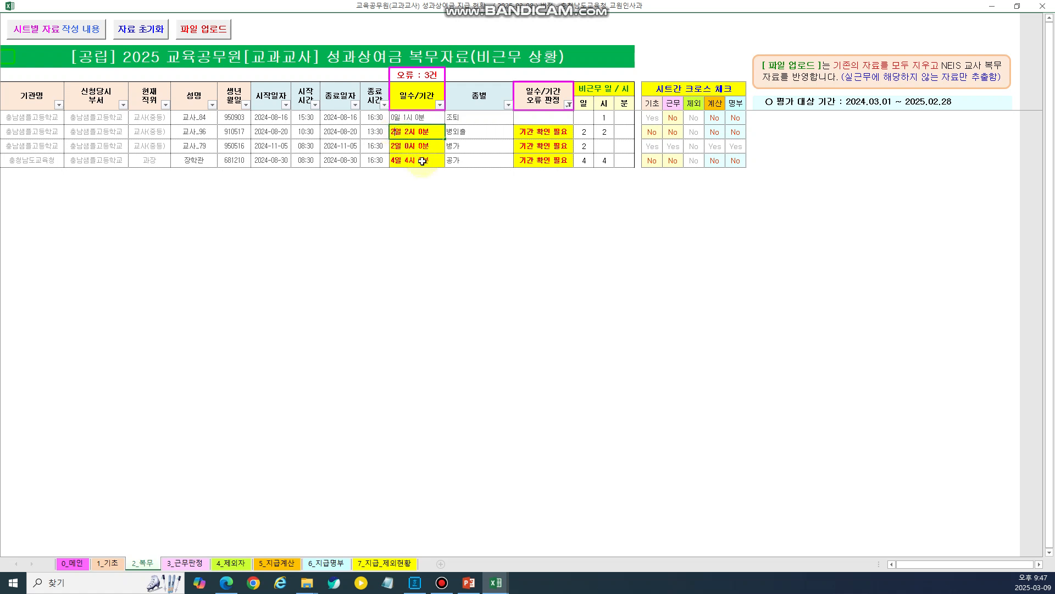
Step: Correct the 일수/기간 of the 2024-08-20 병외출 record to 0일 3시 0분
key("Delete")
type("0")
key("Right")
key("Right")
key("Delete")
type("3")
key("Return")
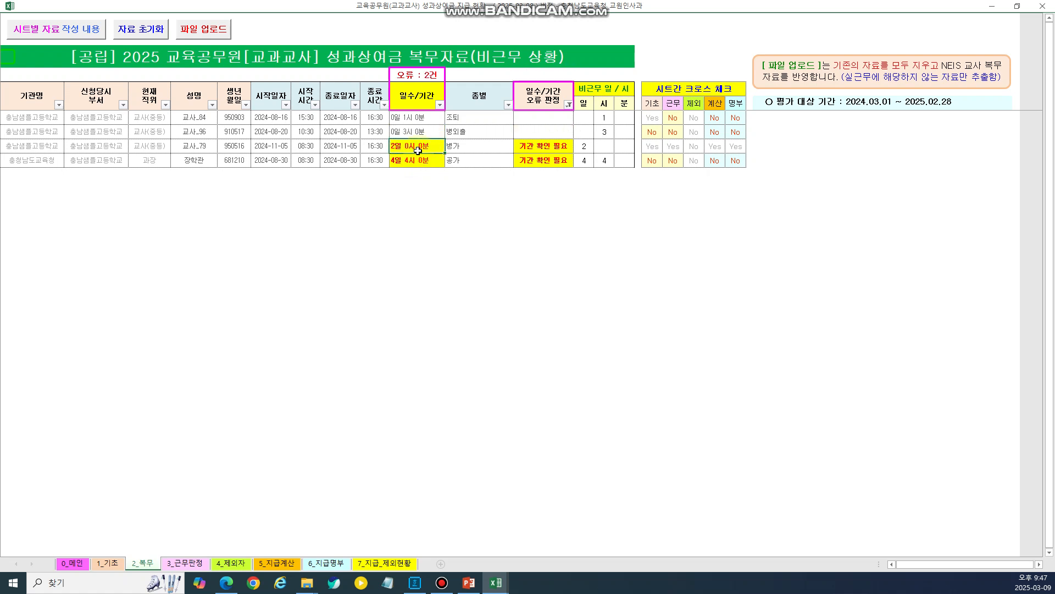
Step: Show all rows again by selecting every value in the 일수/기간 오류 판정 filter
left_click(568, 105)
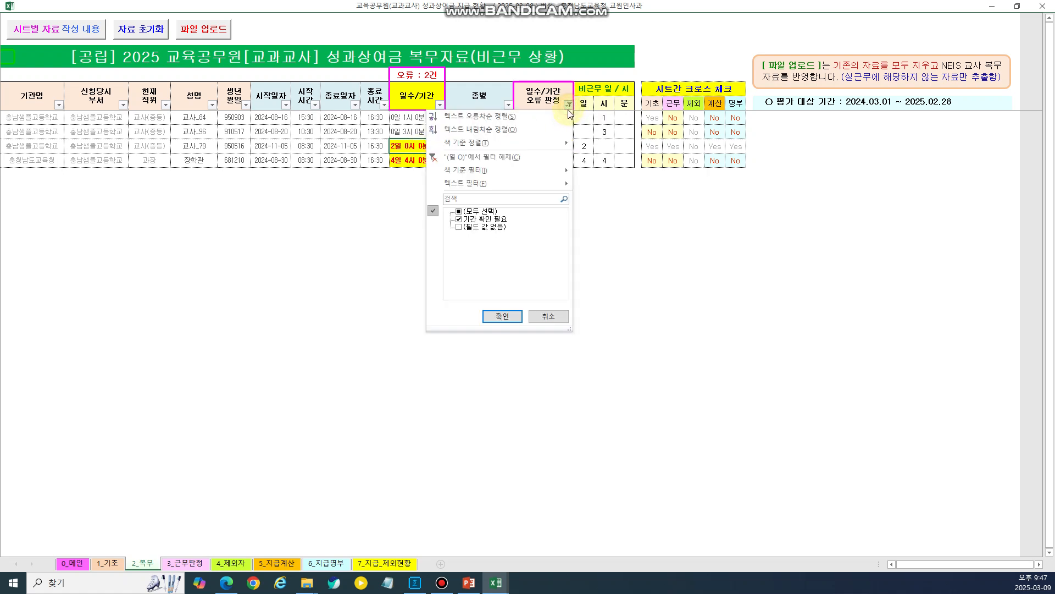
left_click(474, 211)
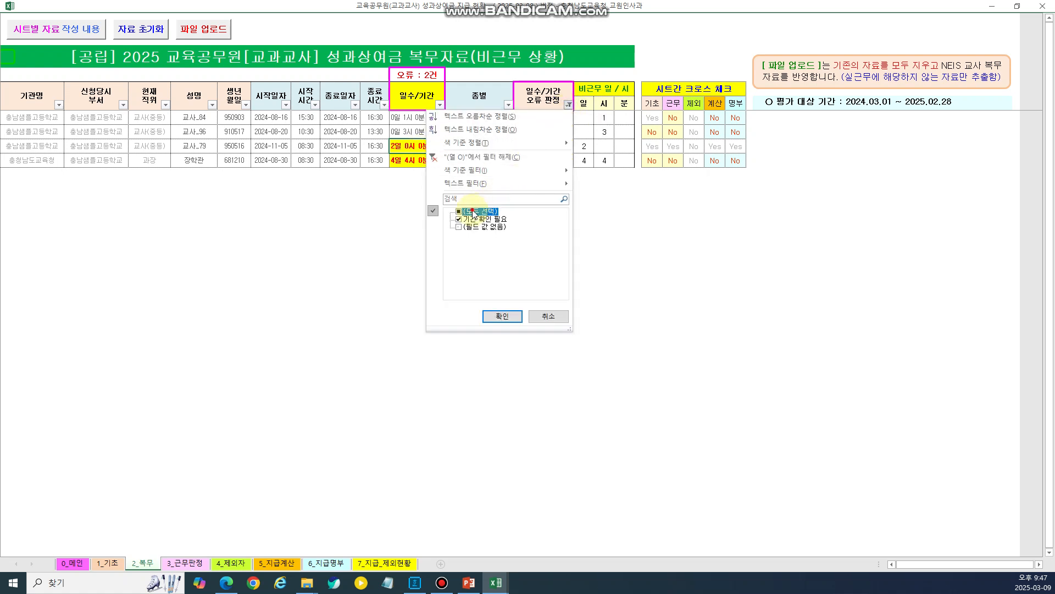
left_click(502, 317)
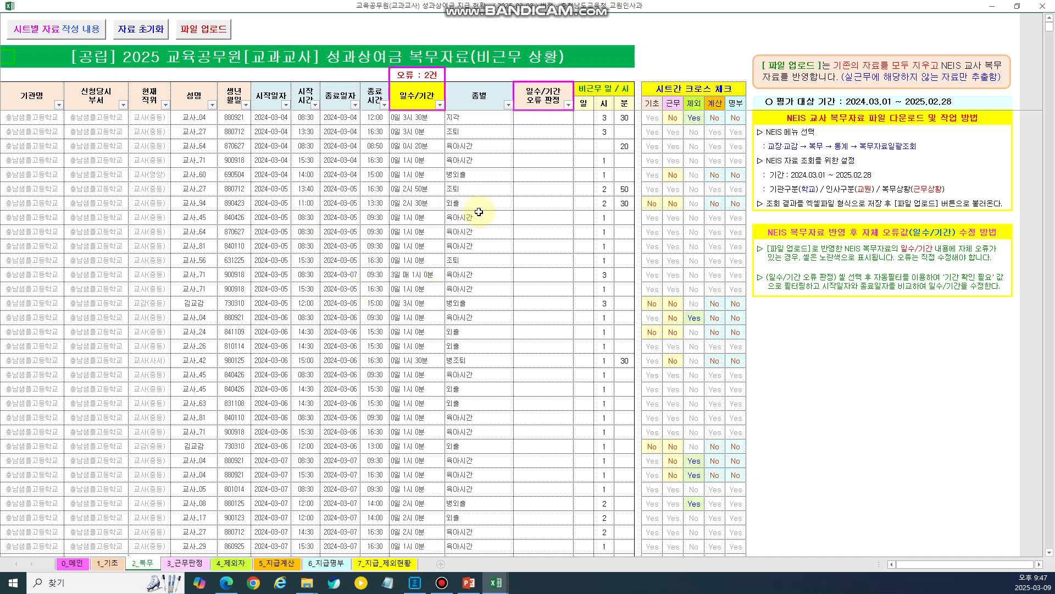
Step: Open the 3_근무판정 sheet and select the work-period start date in its first row
left_click(599, 89)
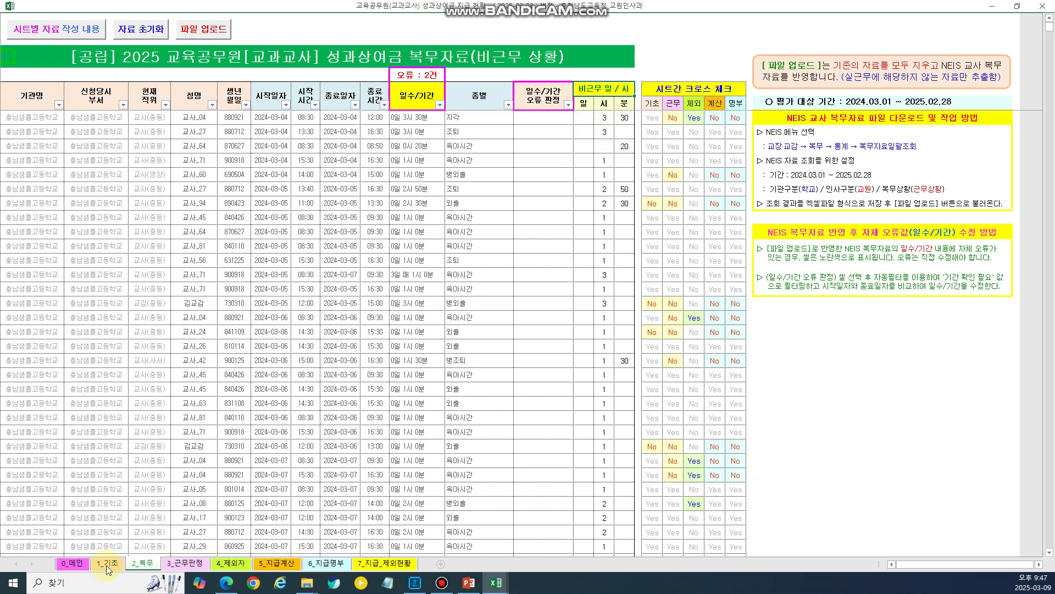
left_click(187, 564)
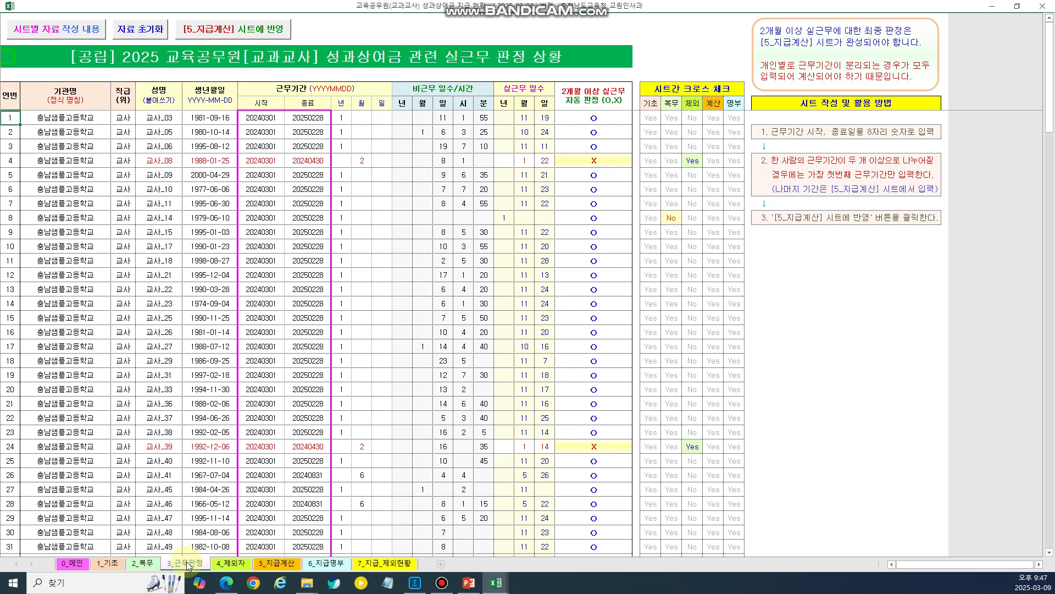
left_click(272, 117)
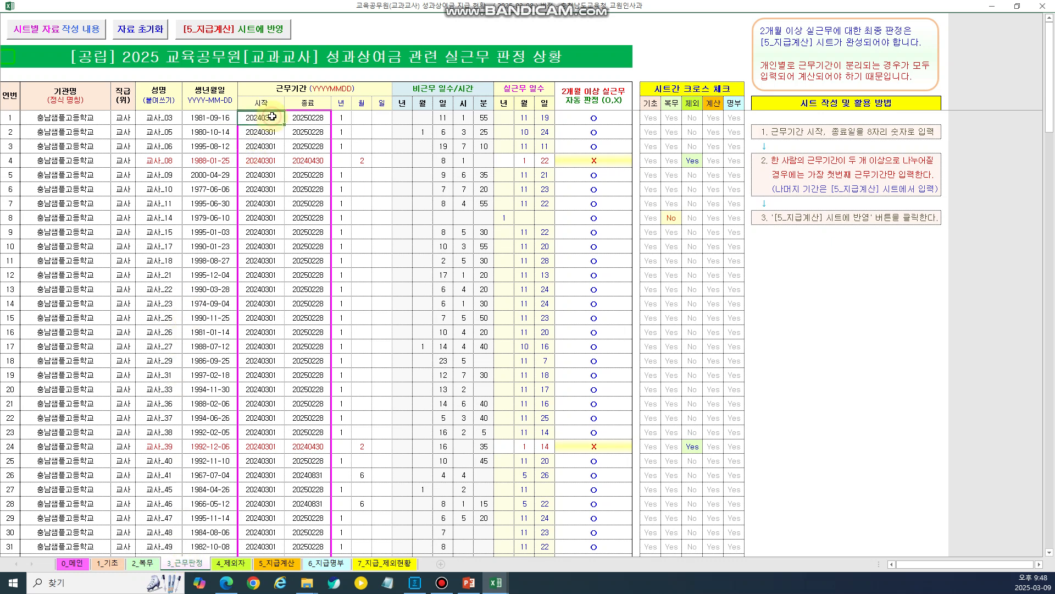
Step: Examine the work-period start dates, end dates and calculated years of the teachers on the 3_근무판정 sheet
scroll(310, 526, "down", 2)
scroll(310, 526, "down", 2)
scroll(335, 330, "up", 3)
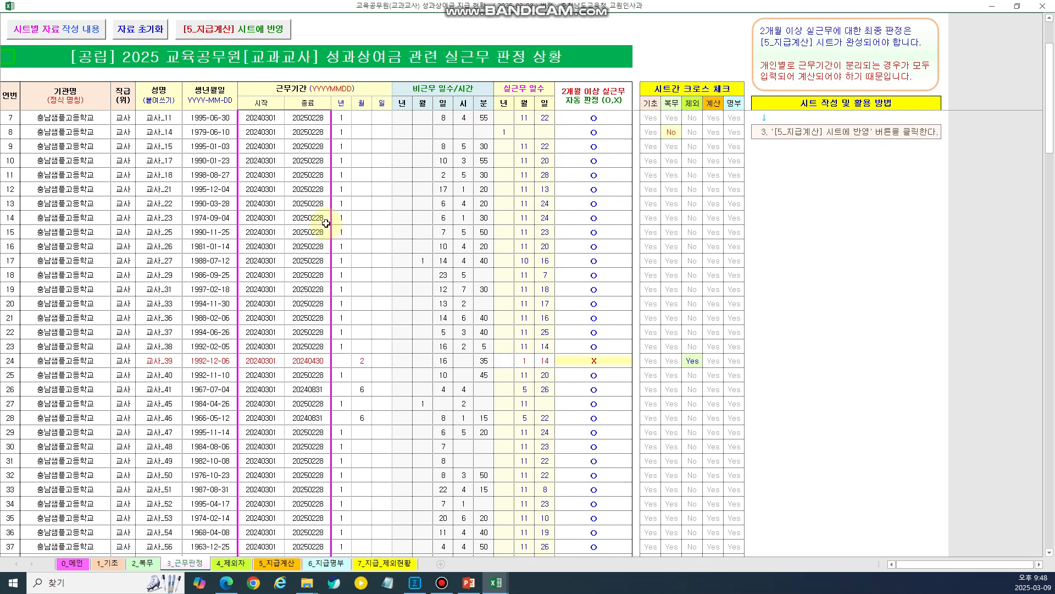
scroll(326, 225, "up", 2)
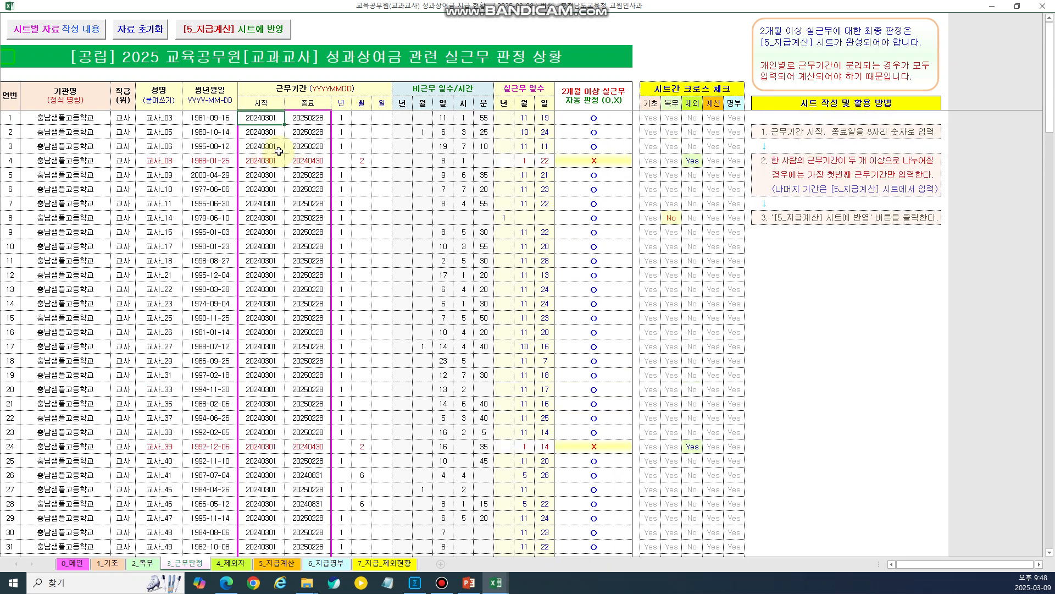
left_click(287, 118)
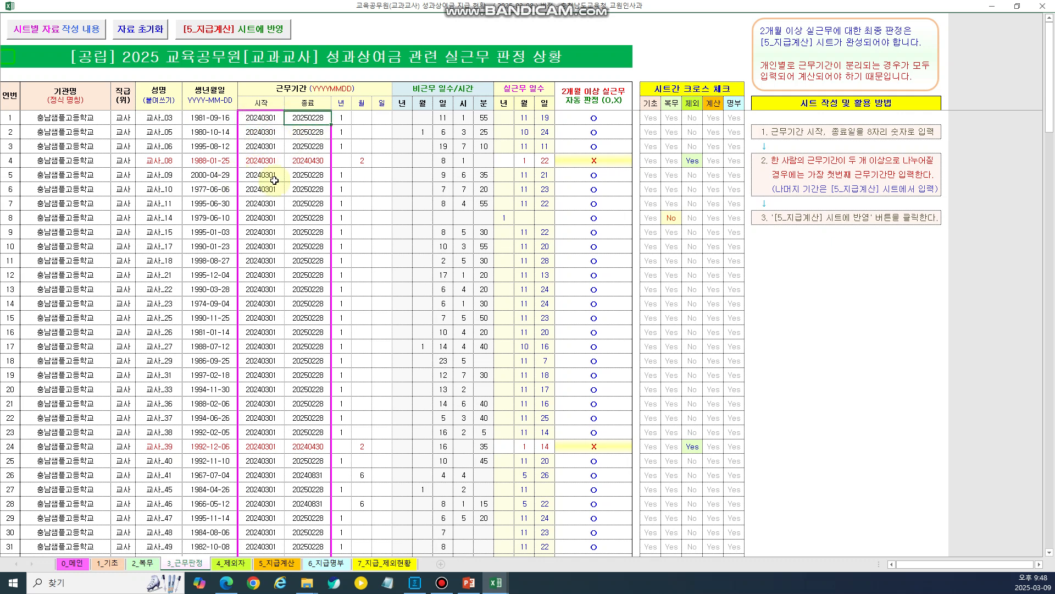
scroll(283, 302, "down", 1)
scroll(283, 303, "up", 1)
left_click(342, 118)
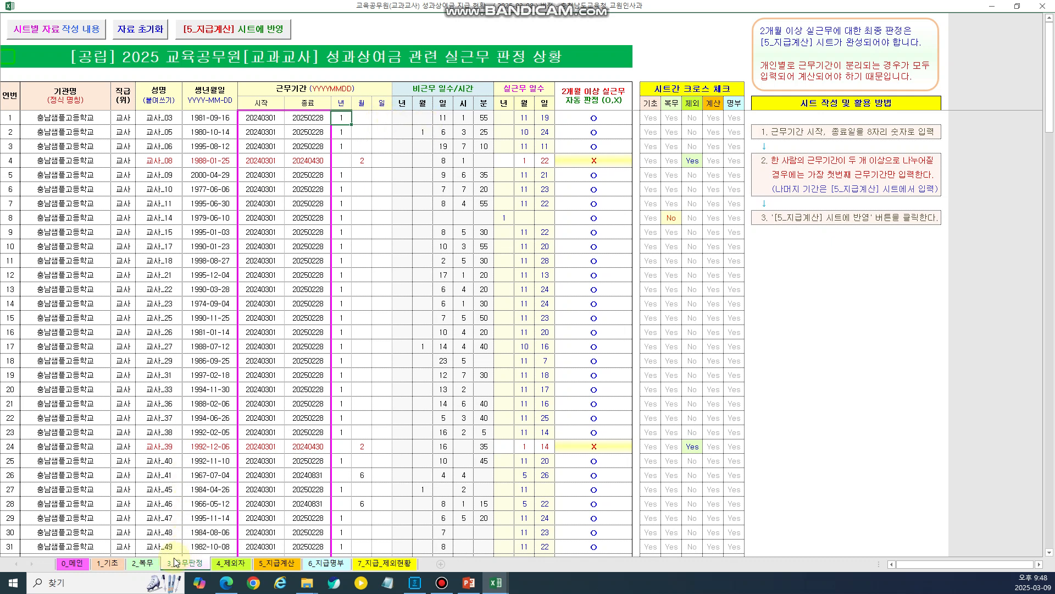
left_click(143, 563)
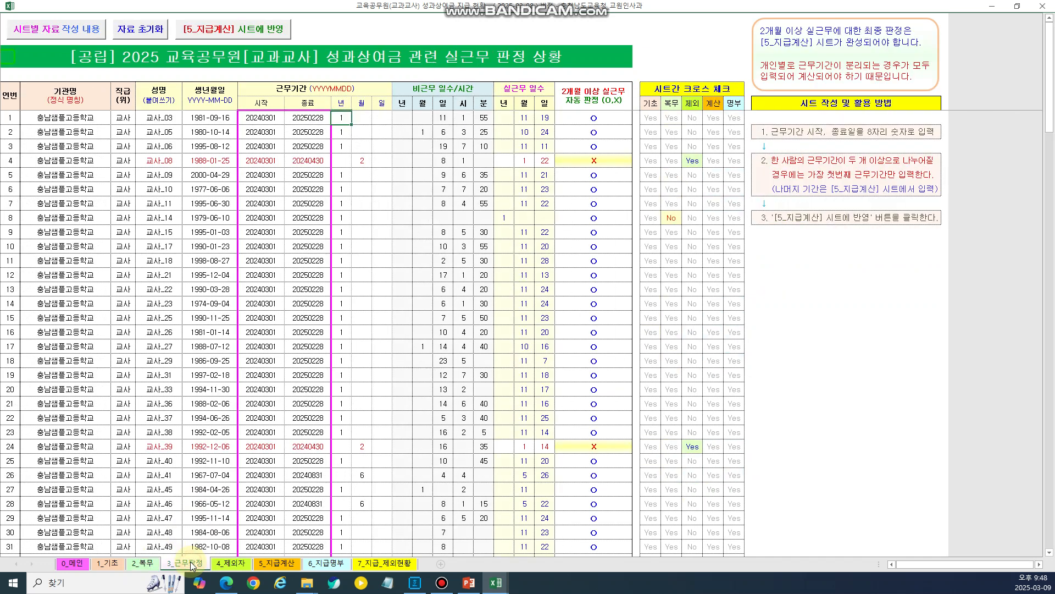
left_click(186, 564)
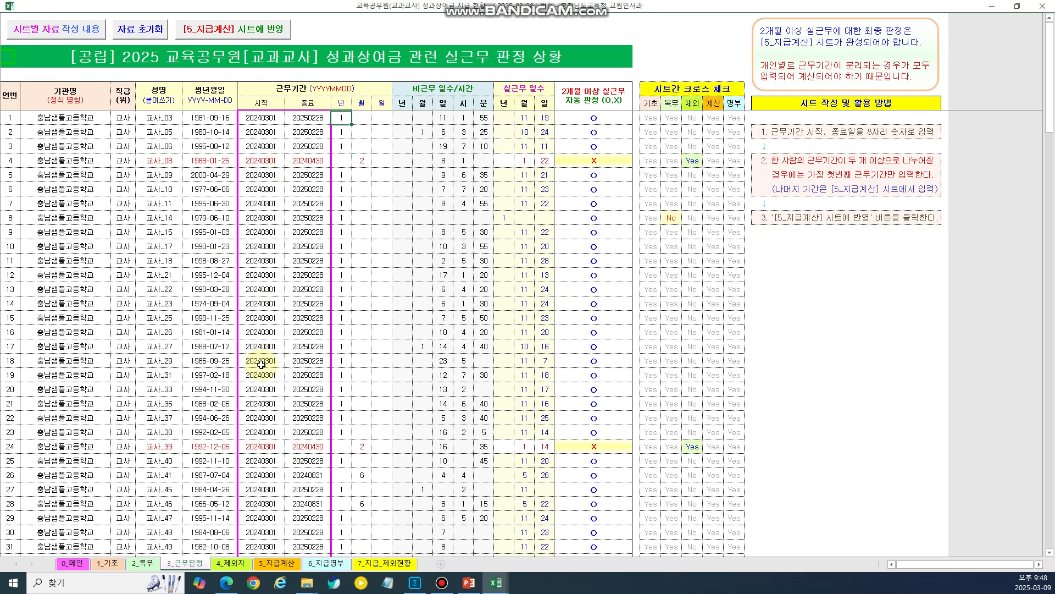
Step: Look through the 3_근무판정 list down to the last teacher, checking work periods and the two-month actual-work determination
scroll(261, 364, "down", 3)
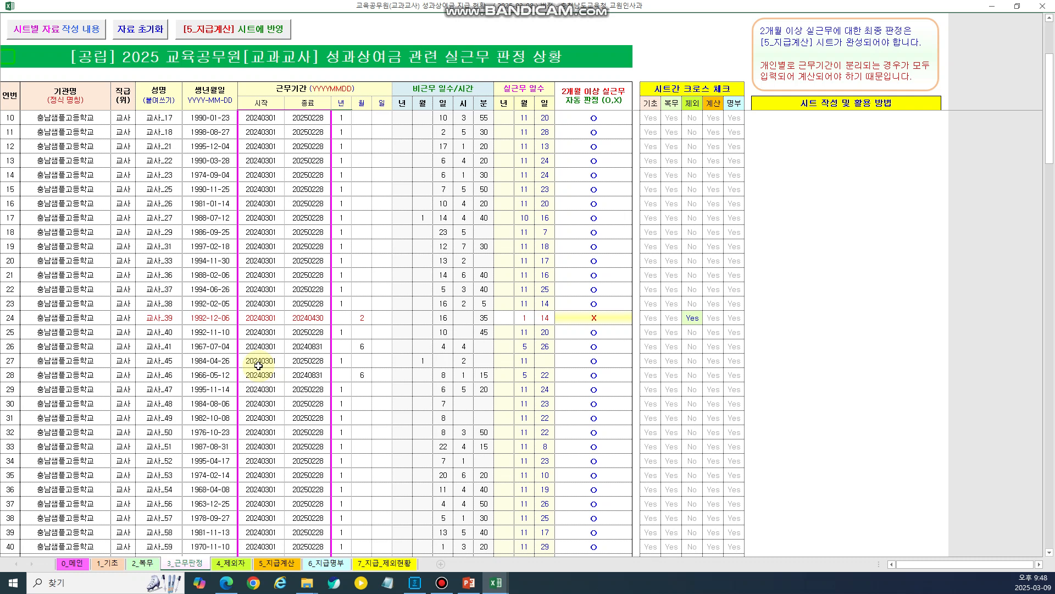
scroll(258, 366, "down", 2)
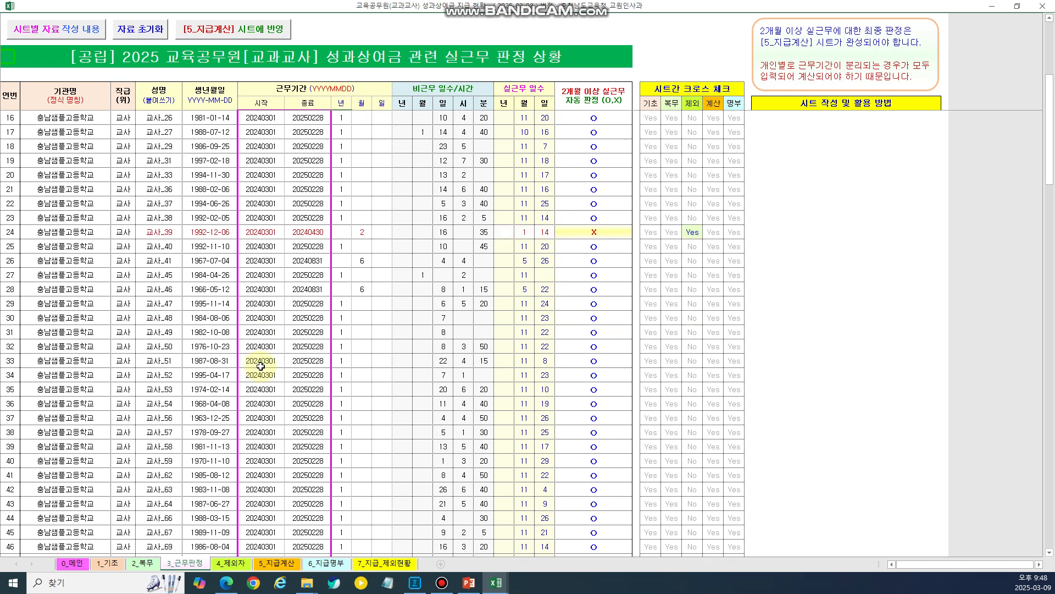
scroll(260, 366, "up", 5)
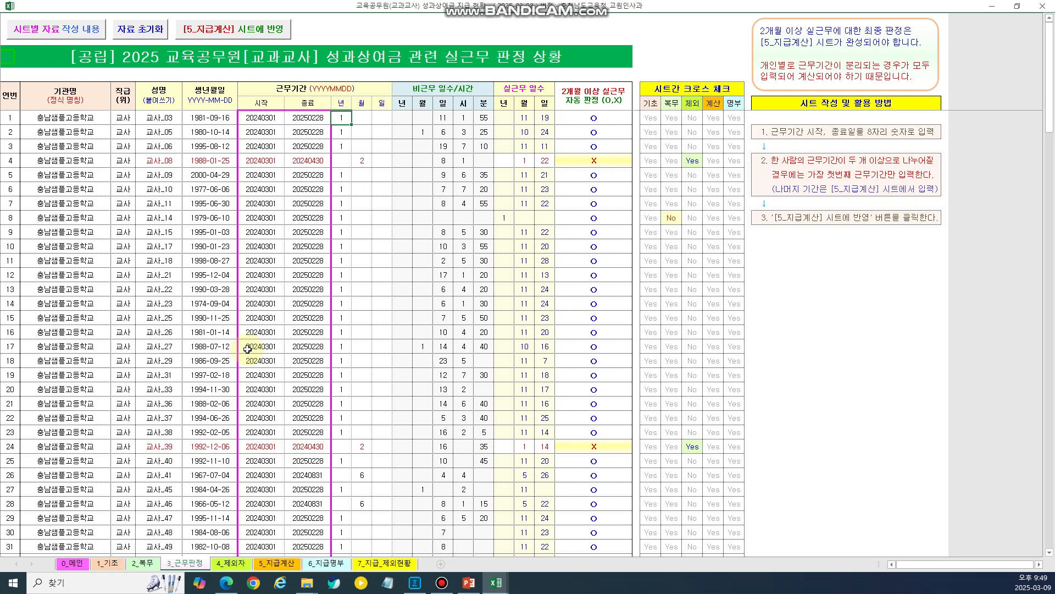
left_click(260, 120)
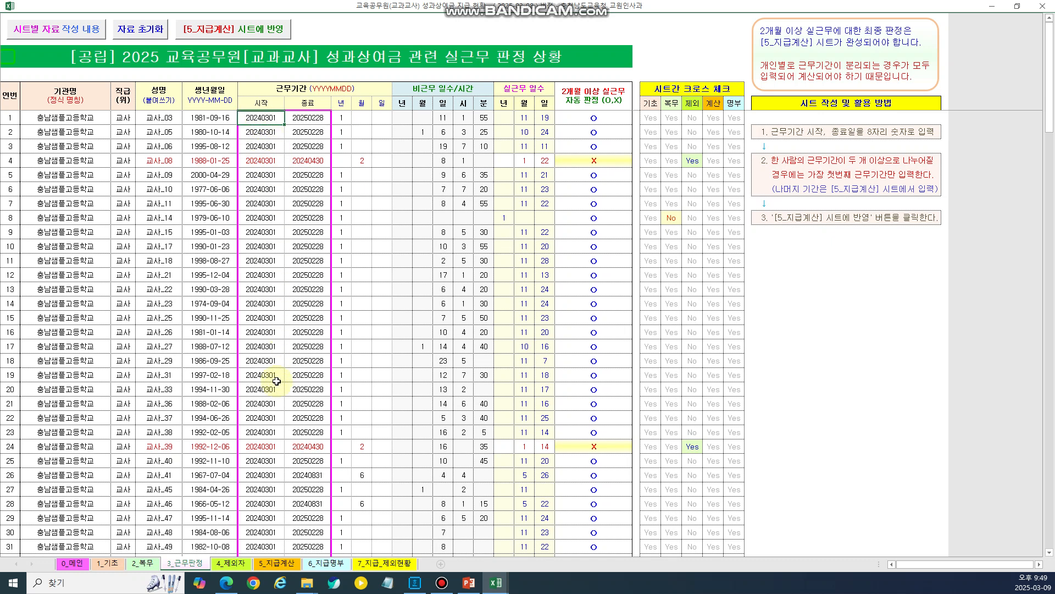
scroll(275, 388, "down", 9)
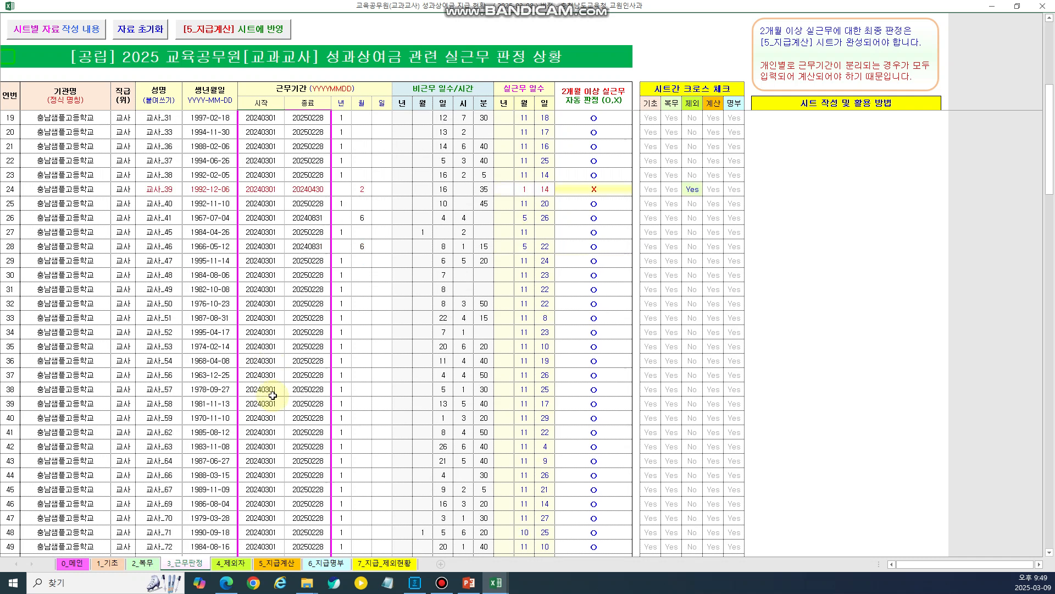
scroll(273, 394, "down", 3)
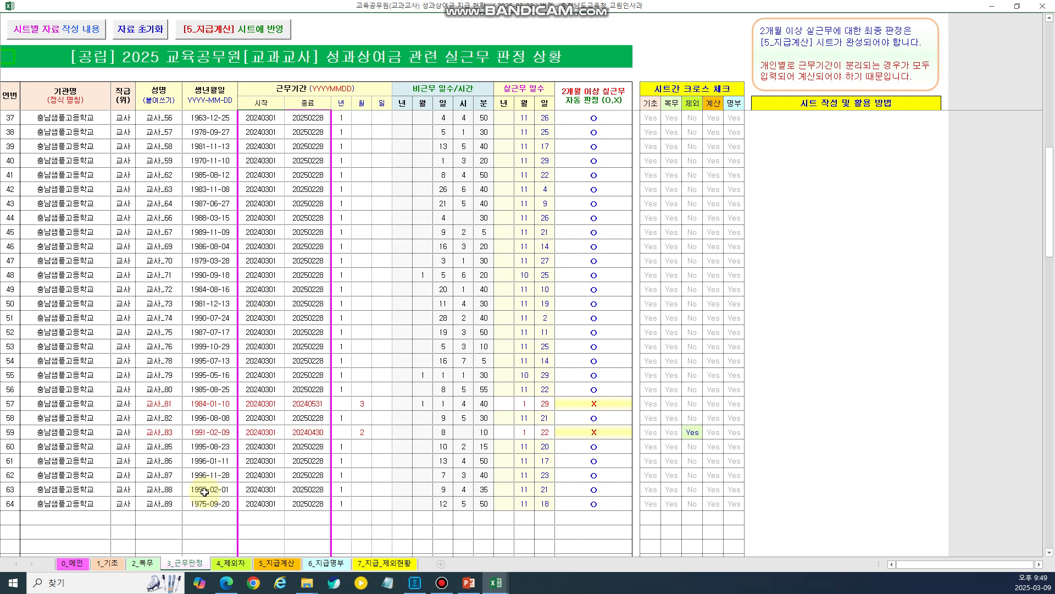
Step: Look at the 5_지급계산 sheet, then return to the first rows of the 3_근무판정 sheet
left_click(268, 564)
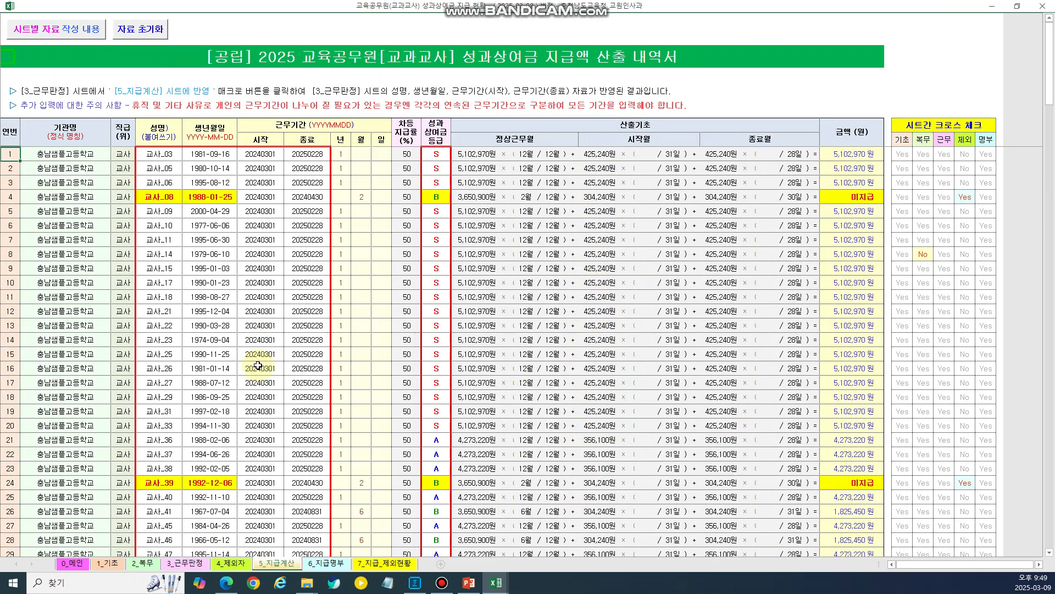
left_click(199, 564)
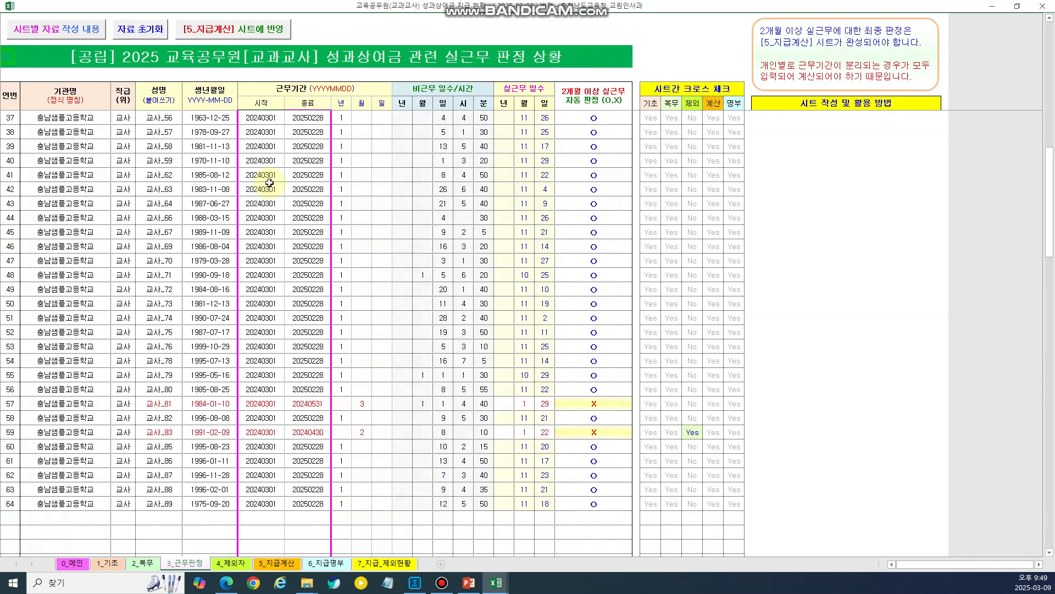
scroll(284, 145, "up", 2)
scroll(283, 145, "up", 10)
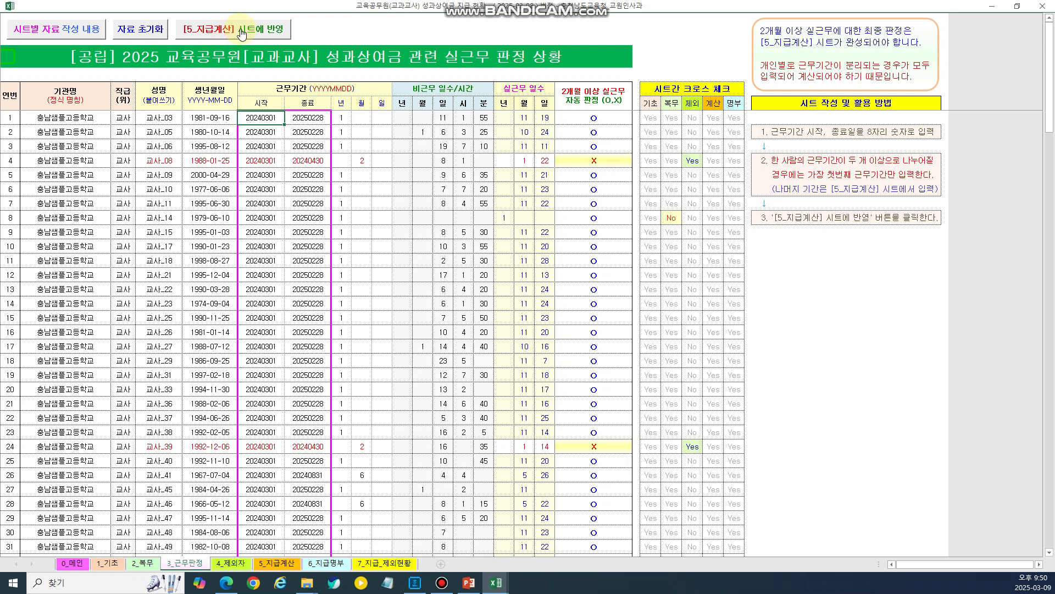
Step: Reset the existing data on the 5_지급계산 sheet and confirm the reset
left_click(276, 563)
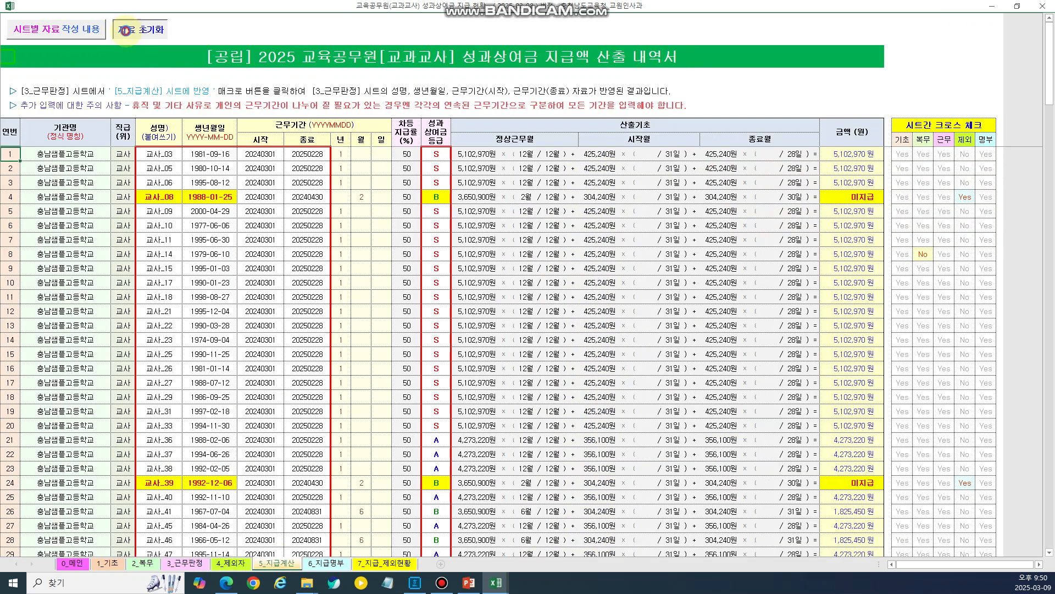
left_click(126, 30)
left_click(551, 352)
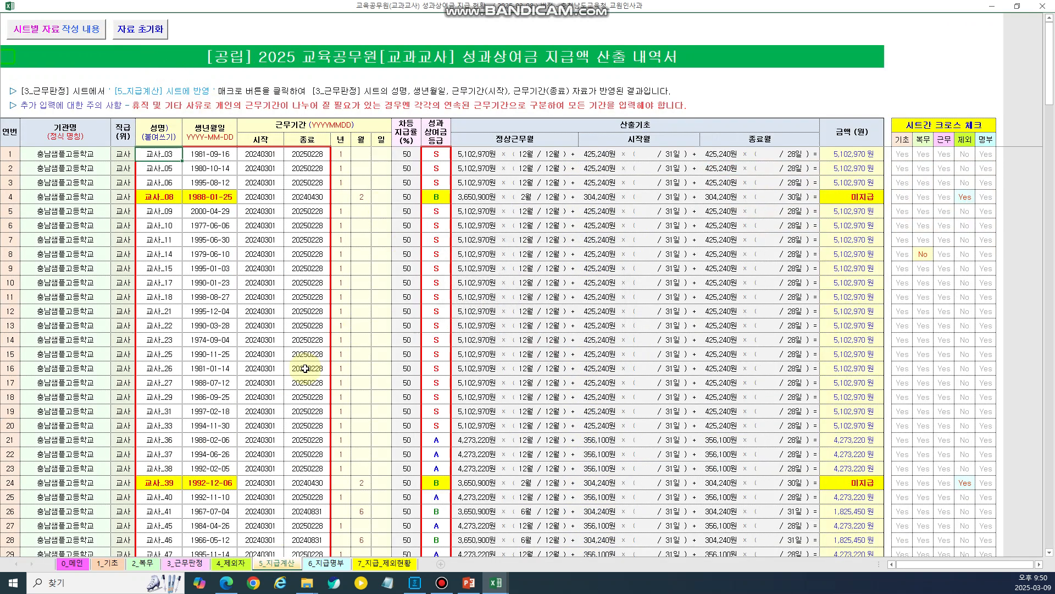
Step: Transfer the 3_근무판정 teacher names, birth dates and work periods to the 5_지급계산 sheet and open that sheet
left_click(200, 567)
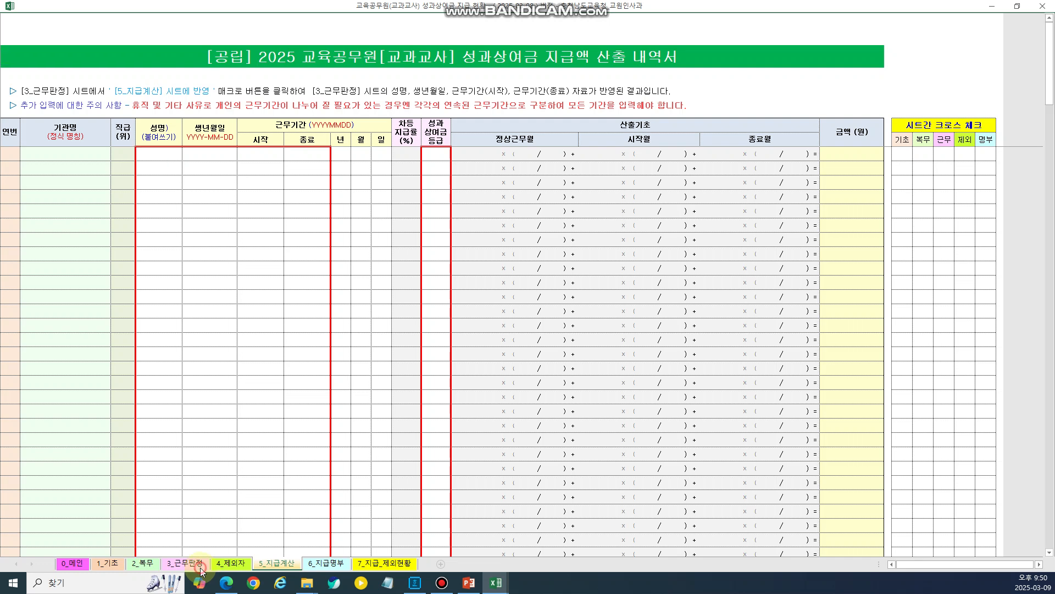
left_click(234, 30)
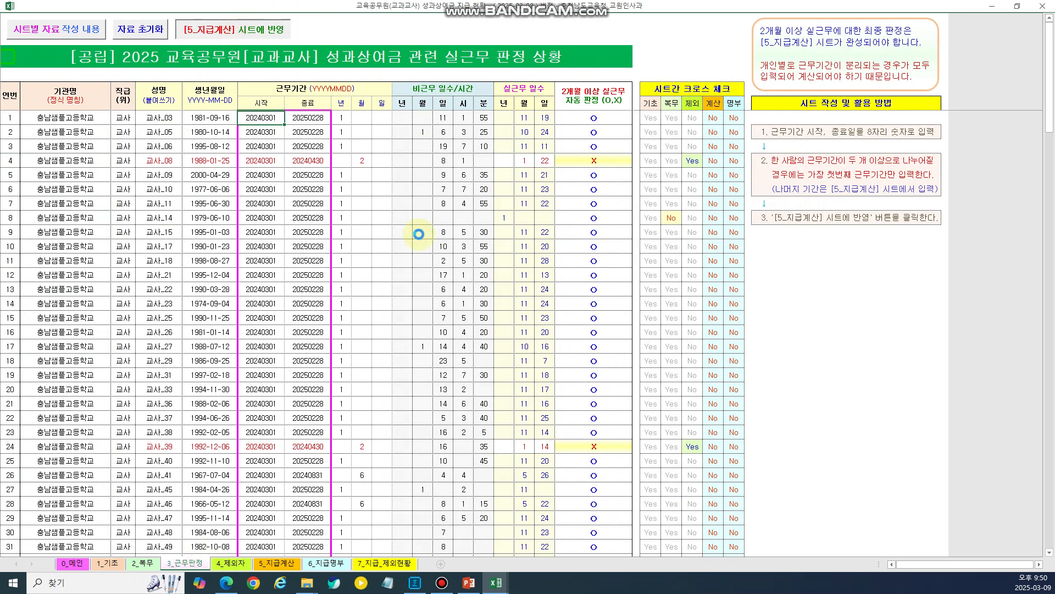
left_click(609, 334)
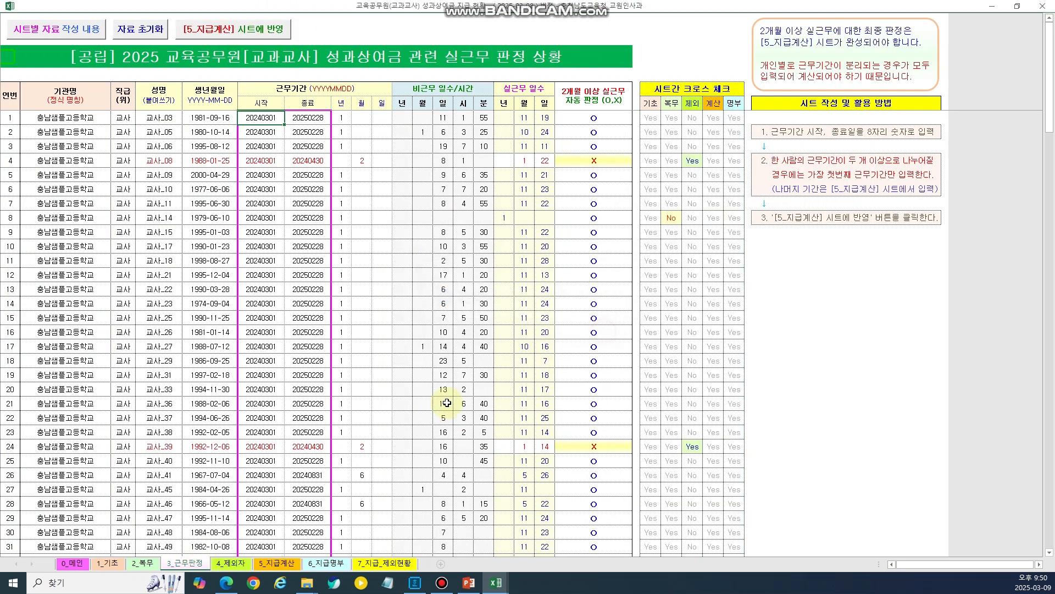
left_click(284, 562)
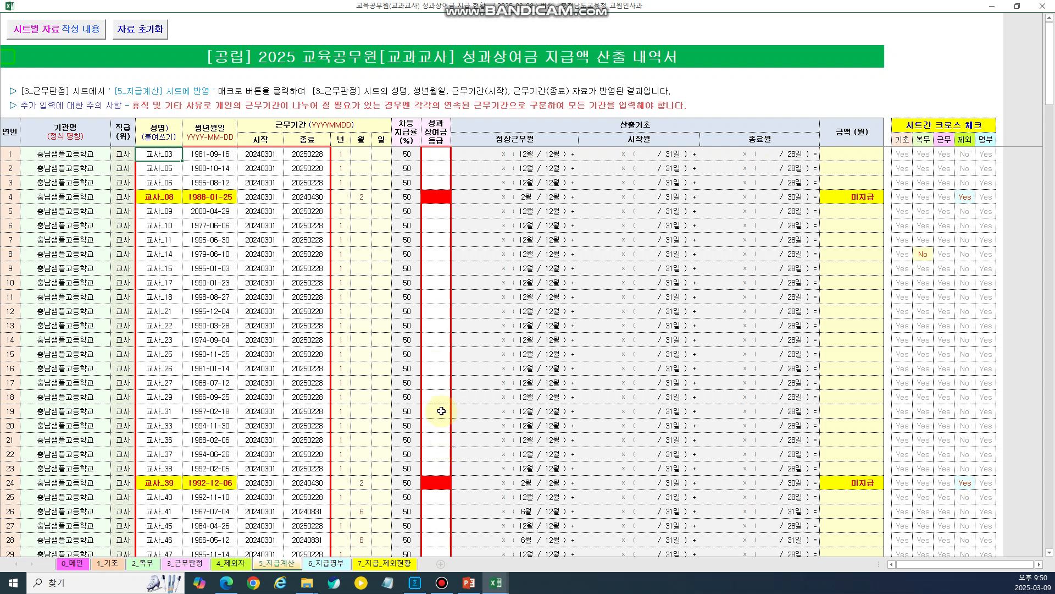
Step: Review the exclusion reasons and non-work periods on the 4_제외자 sheet against the basic data on the 1_기초 sheet
left_click(196, 566)
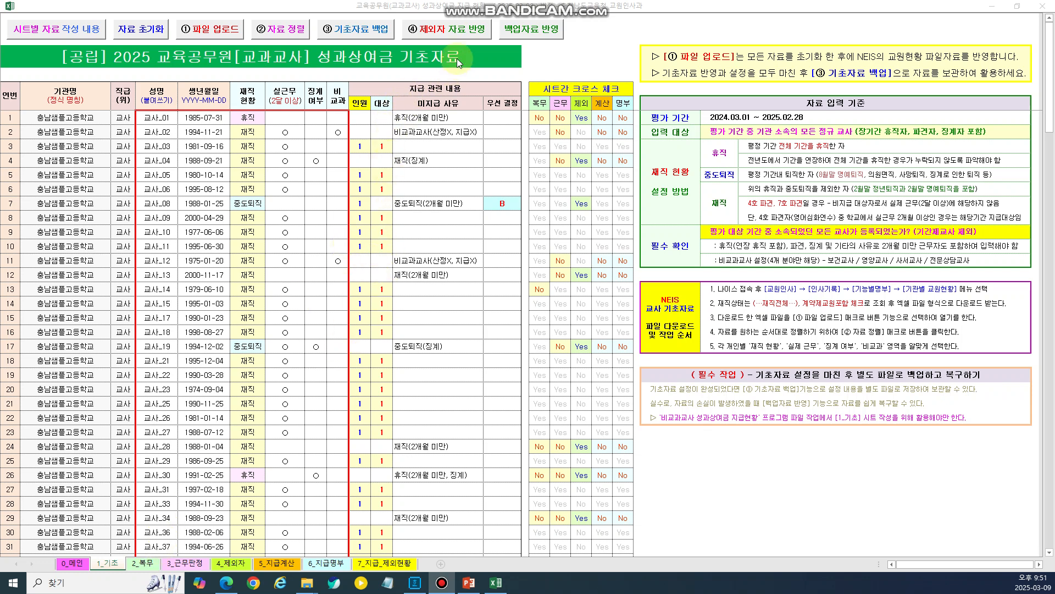
left_click(231, 566)
left_click(232, 566)
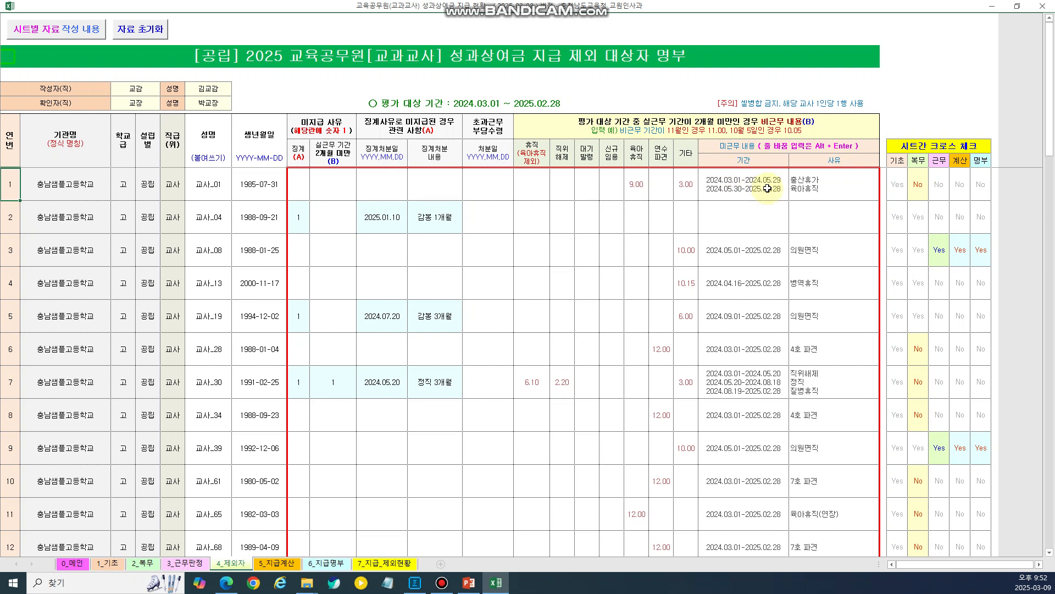
scroll(682, 386, "down", 1)
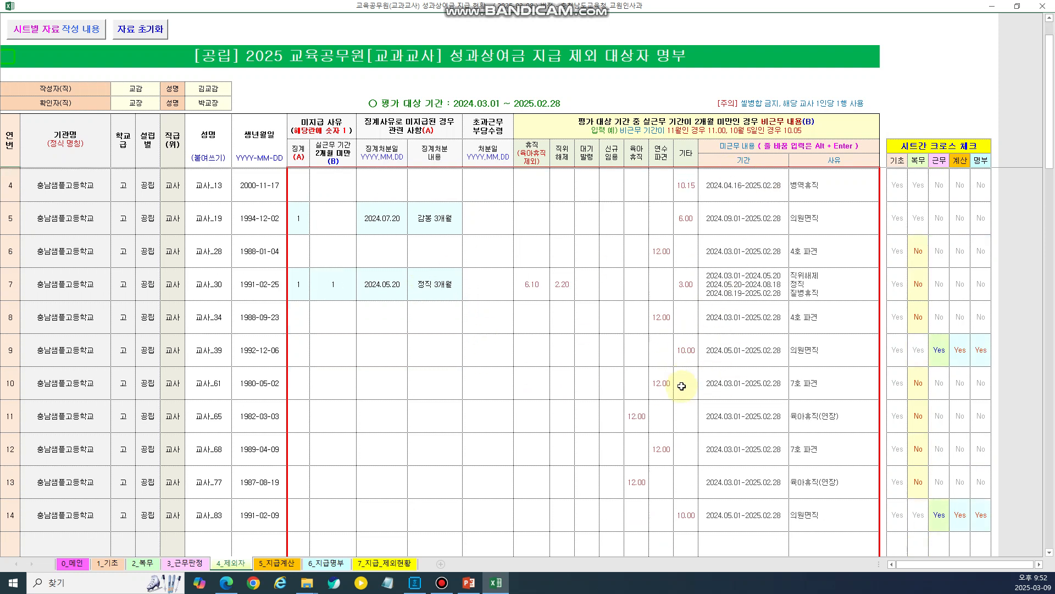
scroll(678, 373, "up", 1)
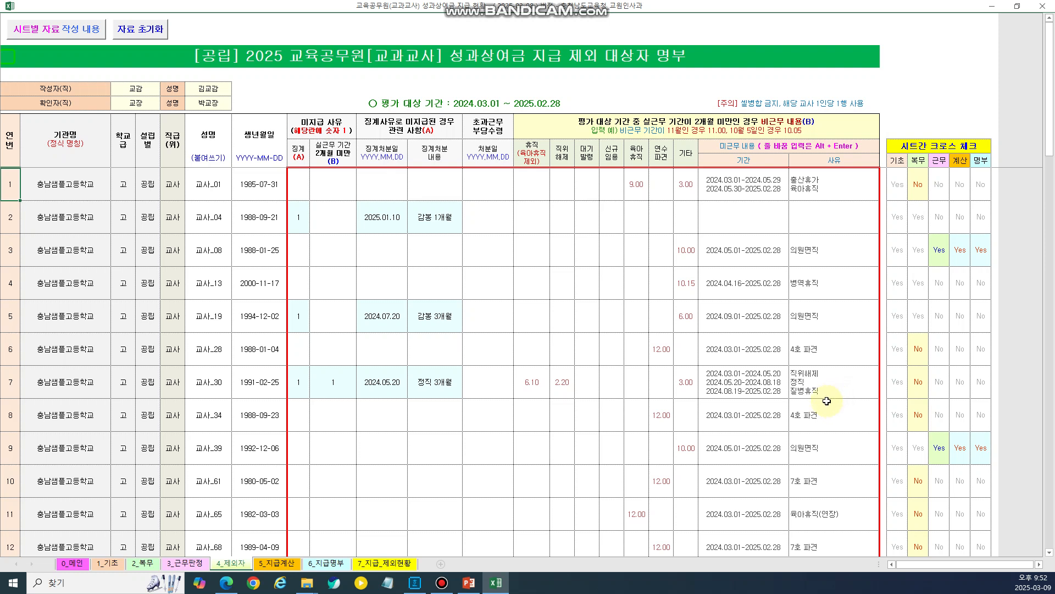
left_click(112, 563)
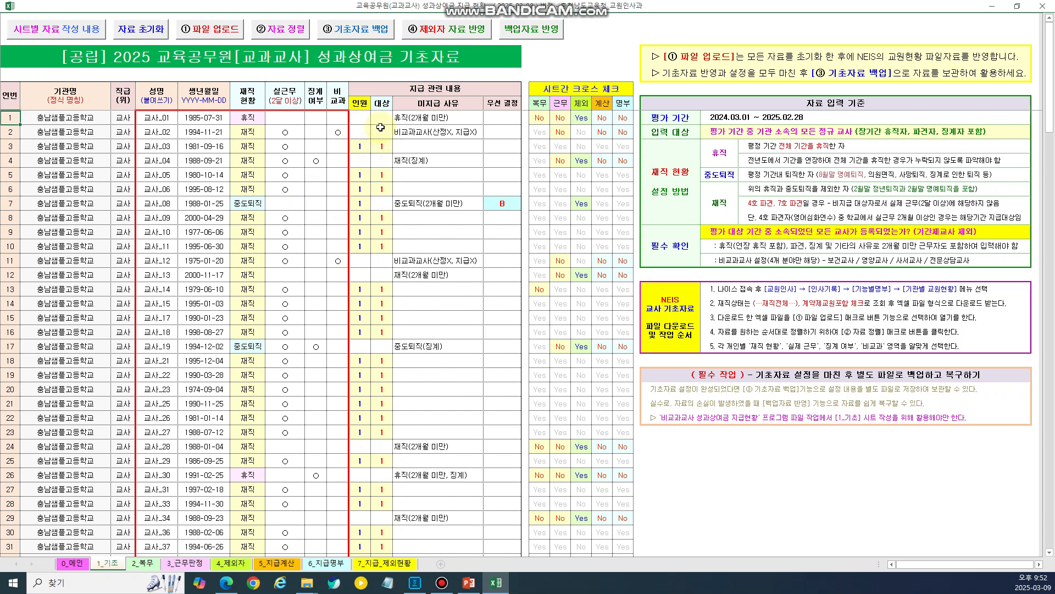
left_click(229, 563)
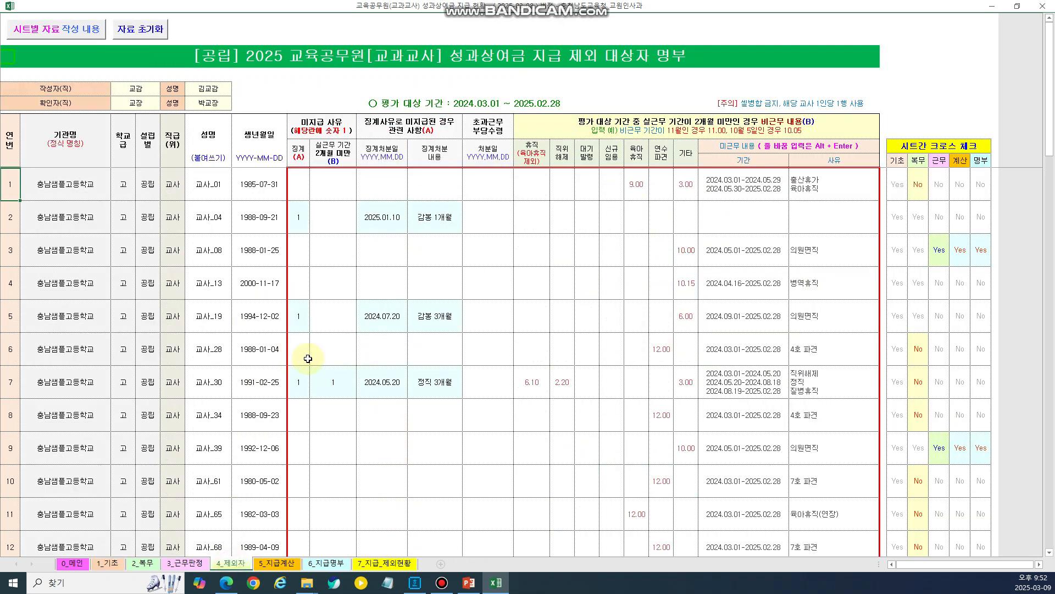